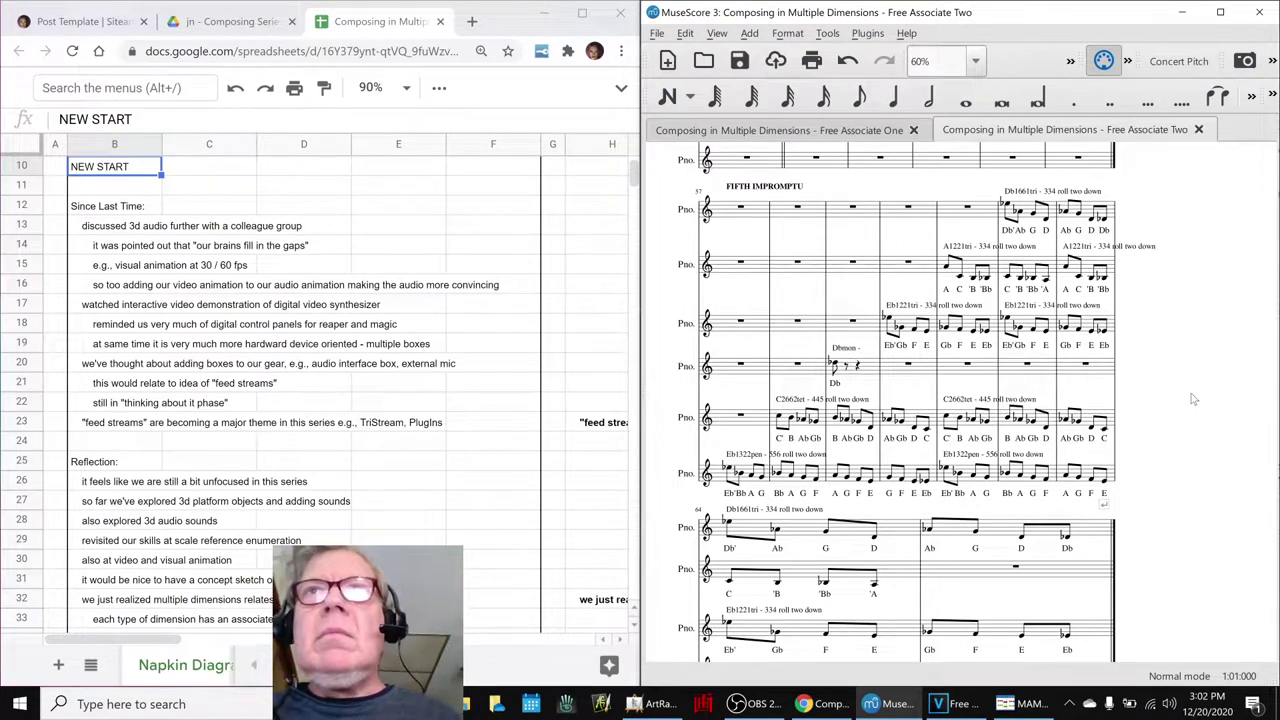
# Step: Play the Free Associate Two score, jump back to its start, and briefly check OBS
pyautogui.click(757, 222)
pyautogui.click(670, 250)
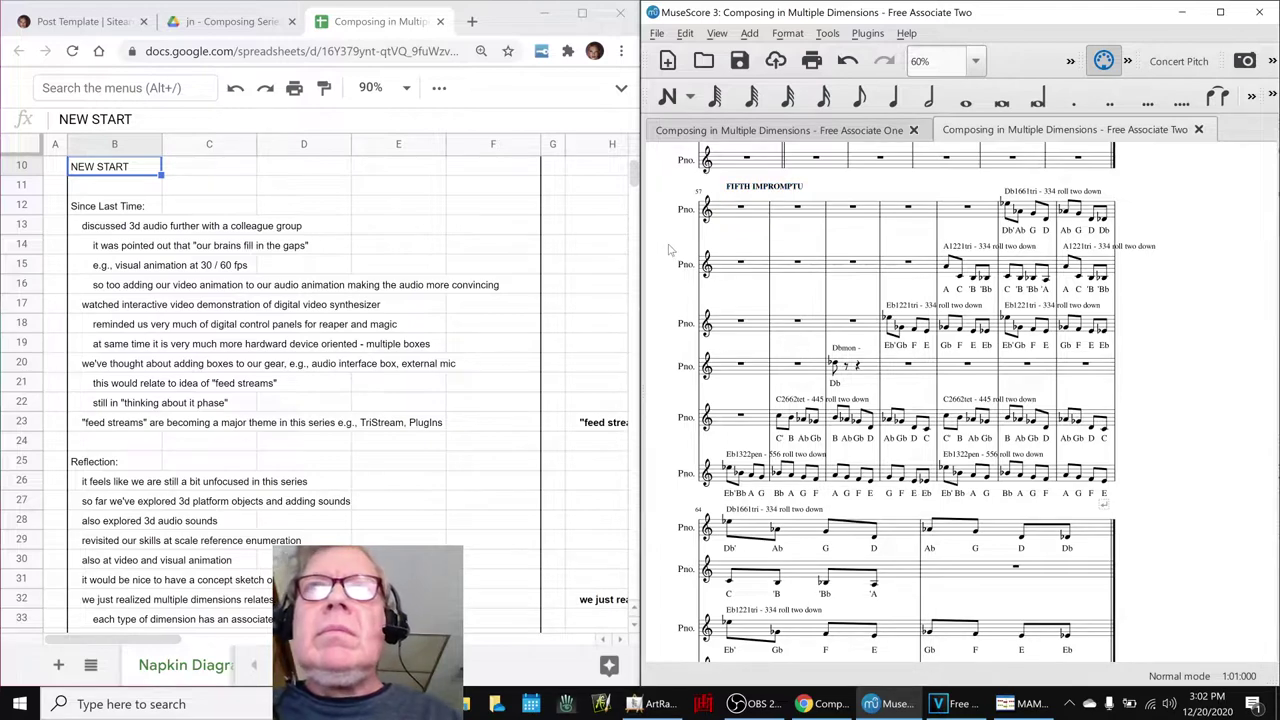
pyautogui.press('space')
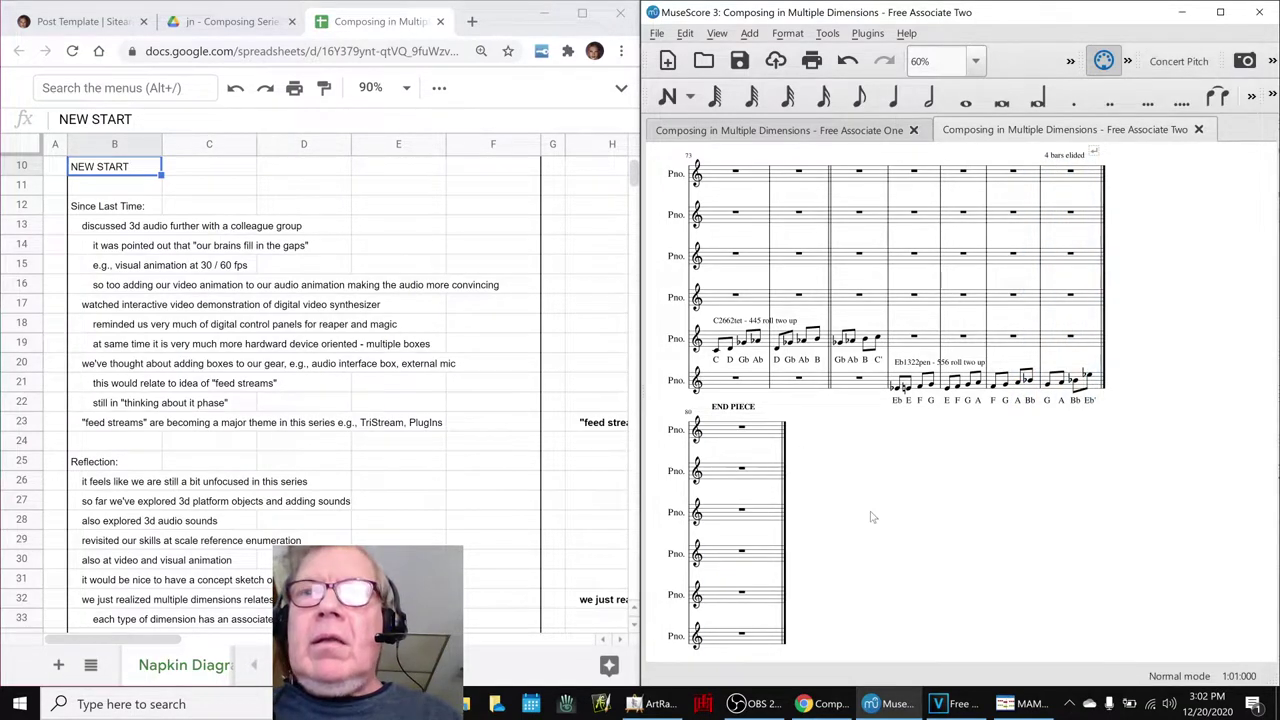
pyautogui.hotkey('ctrl', 'Home')
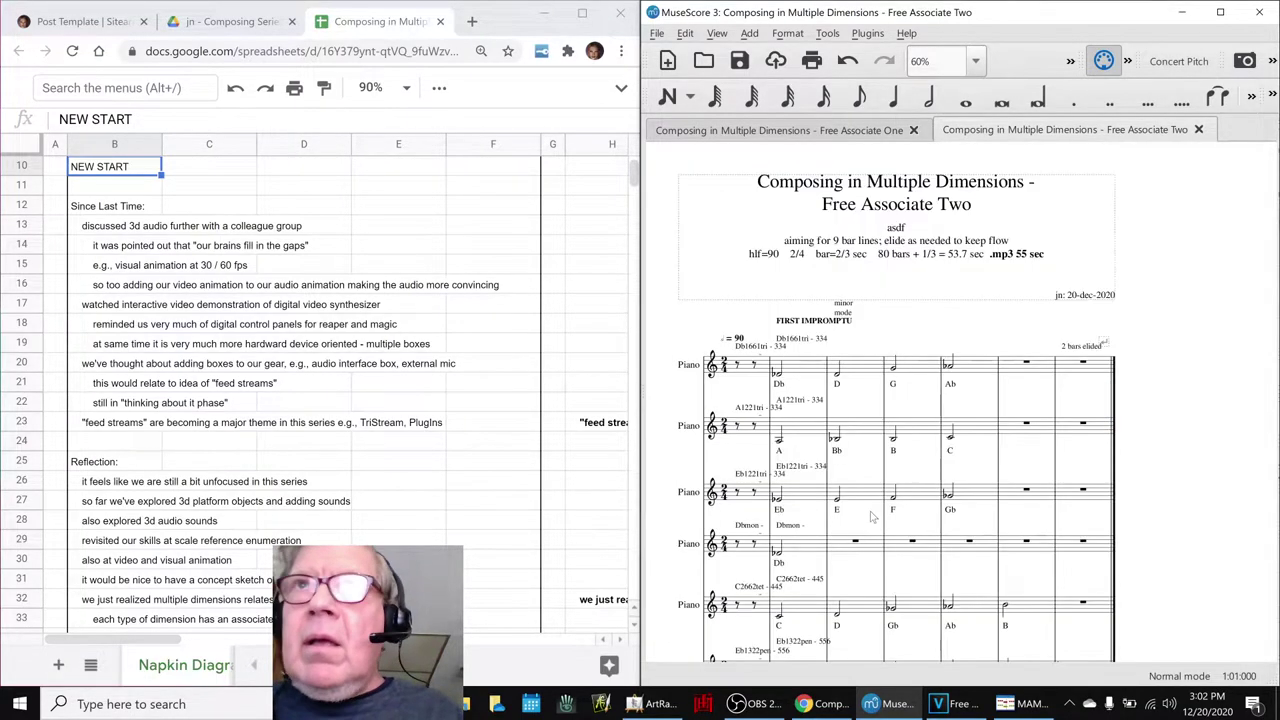
pyautogui.scroll(-3, 893, 512)
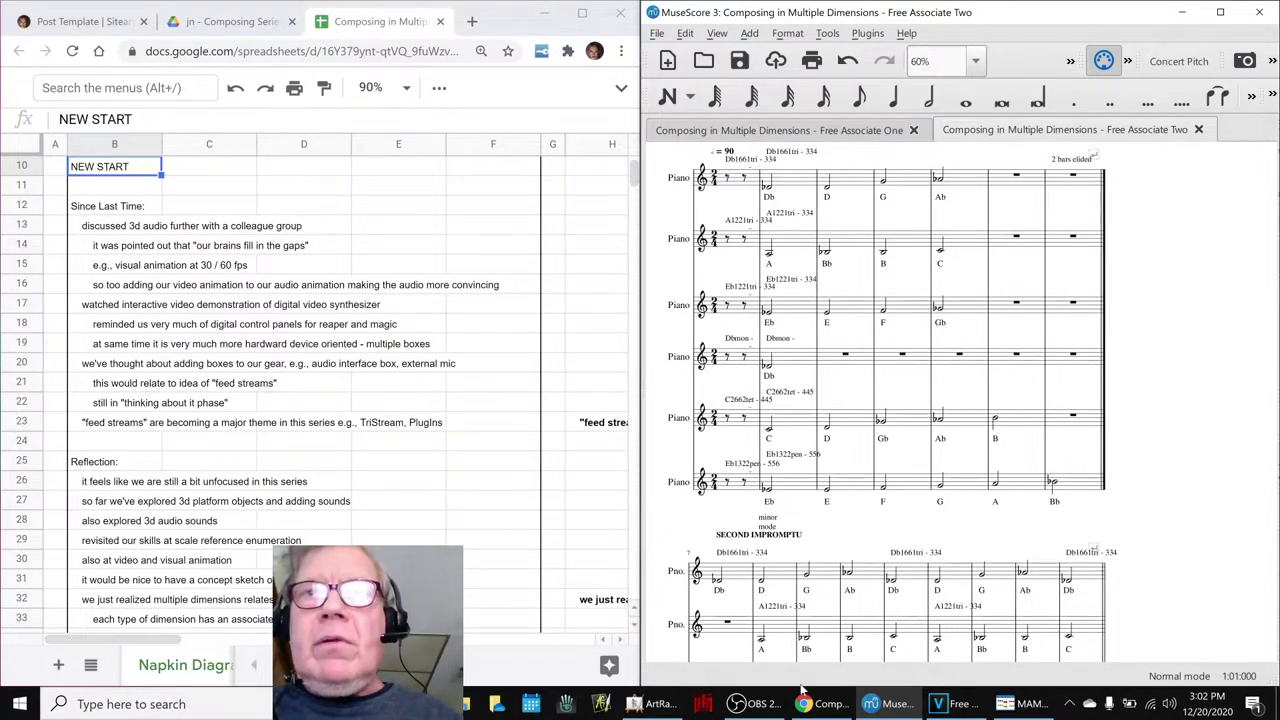
pyautogui.click(748, 706)
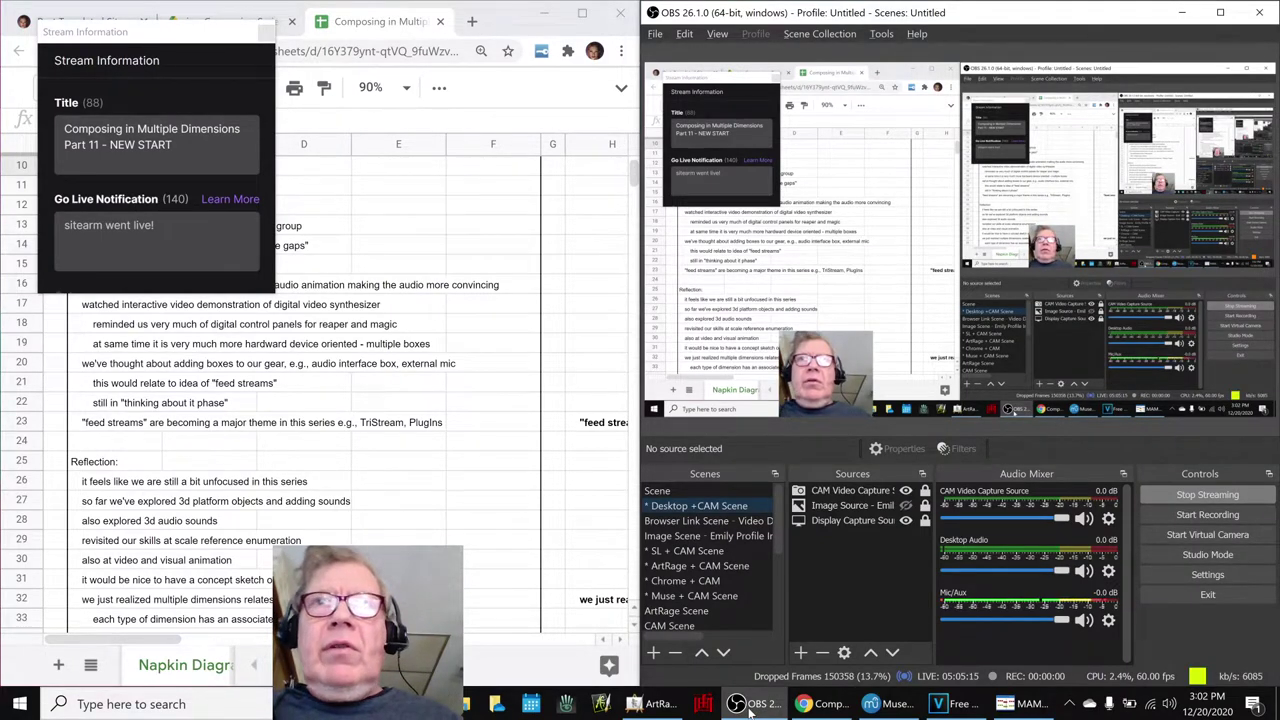
pyautogui.click(748, 706)
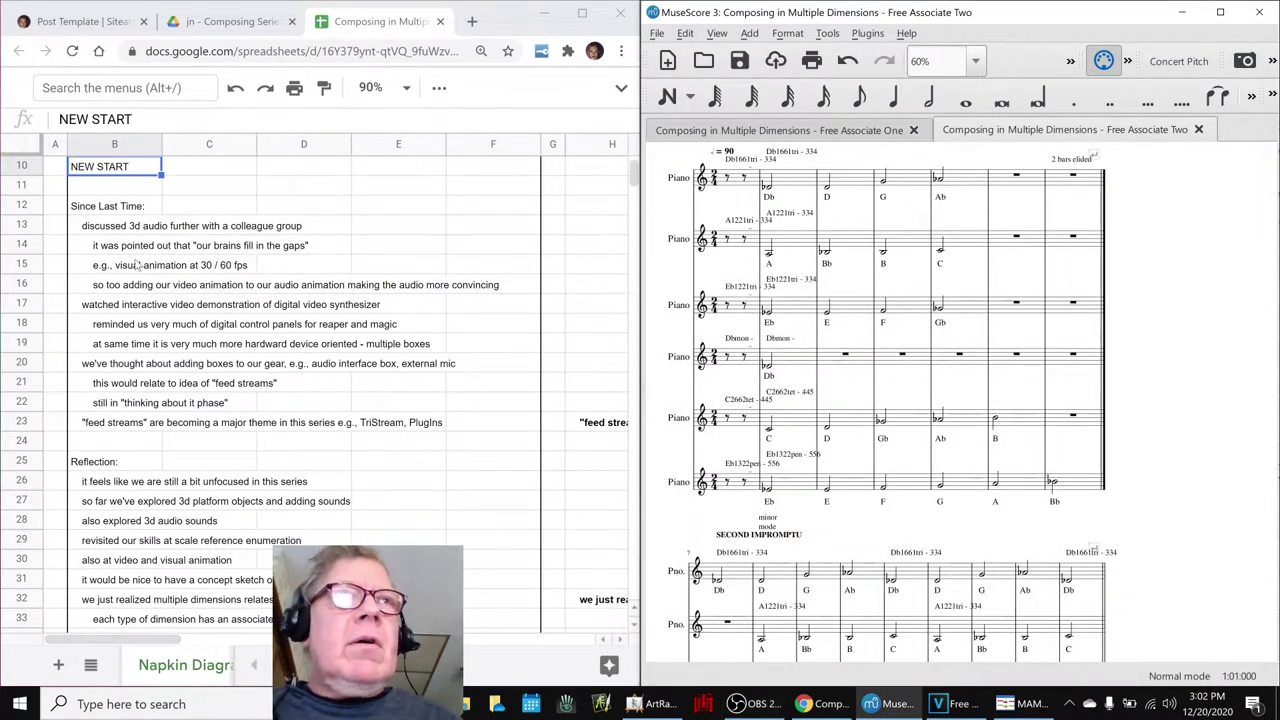
pyautogui.scroll(-5, 172, 476)
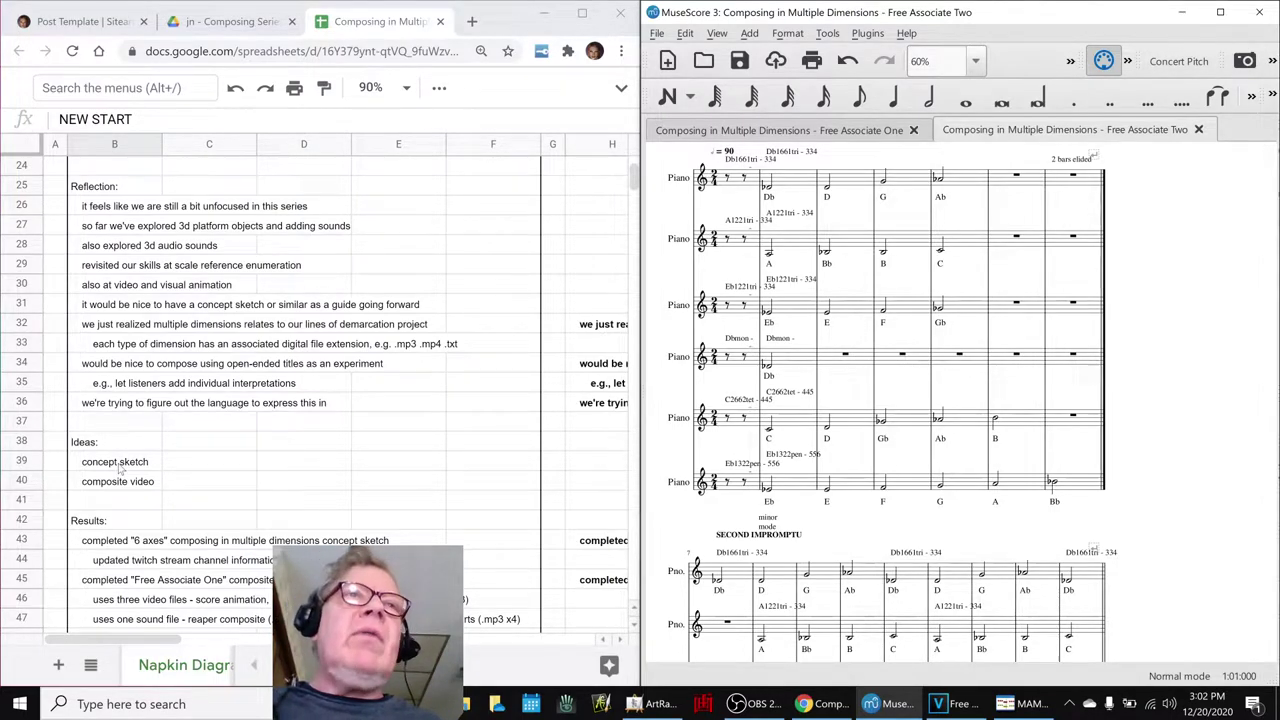
pyautogui.scroll(7, 120, 469)
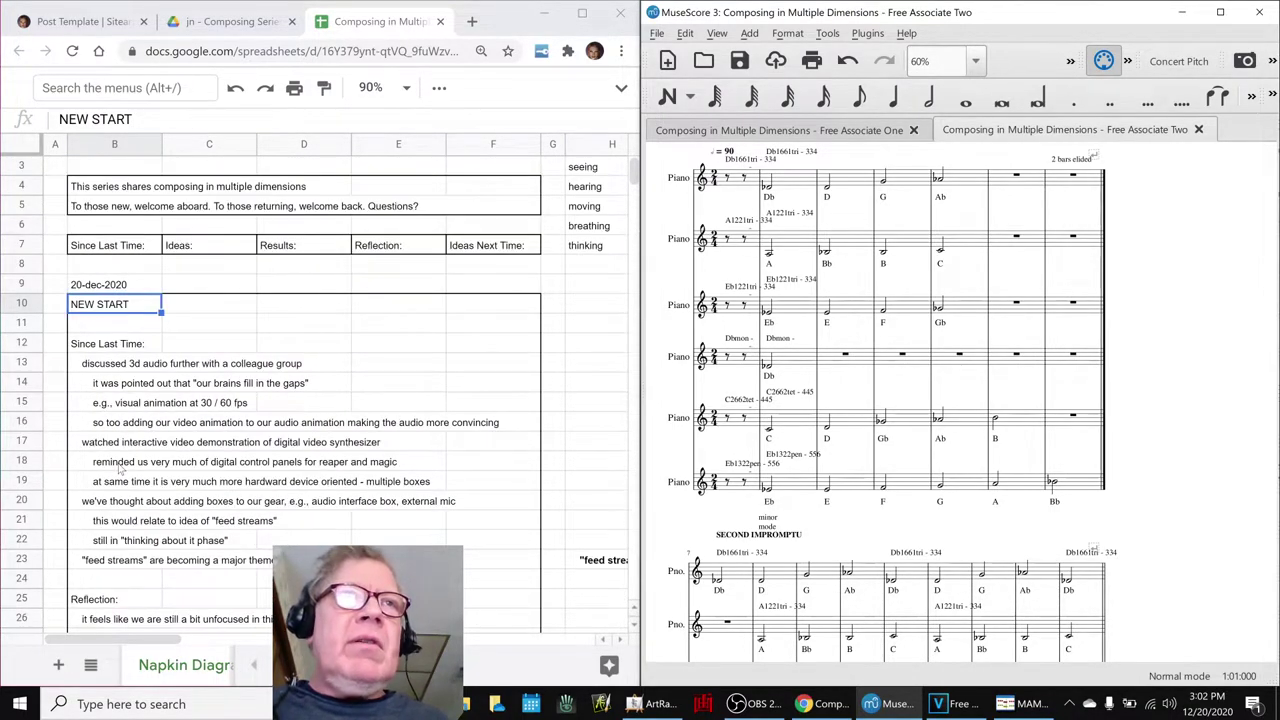
pyautogui.scroll(-10, 118, 470)
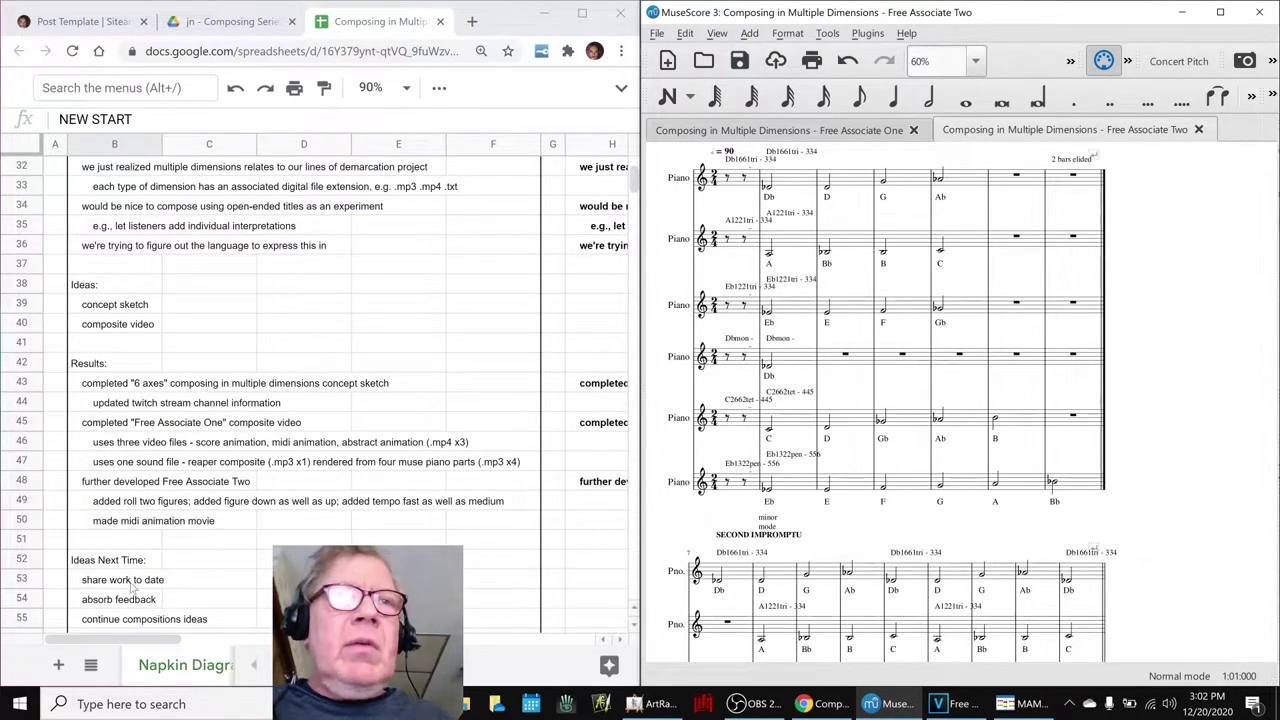
pyautogui.moveTo(119, 641); pyautogui.dragTo(202, 664)
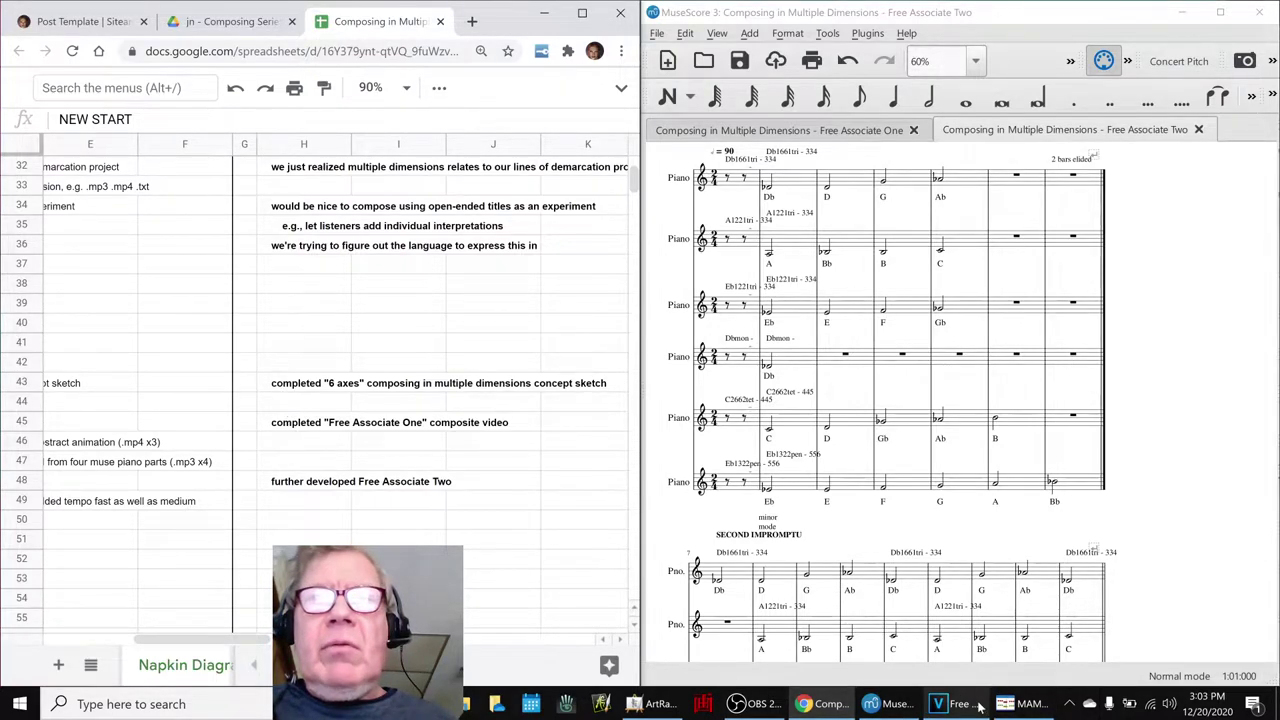
pyautogui.moveTo(975, 706)
pyautogui.click(655, 704)
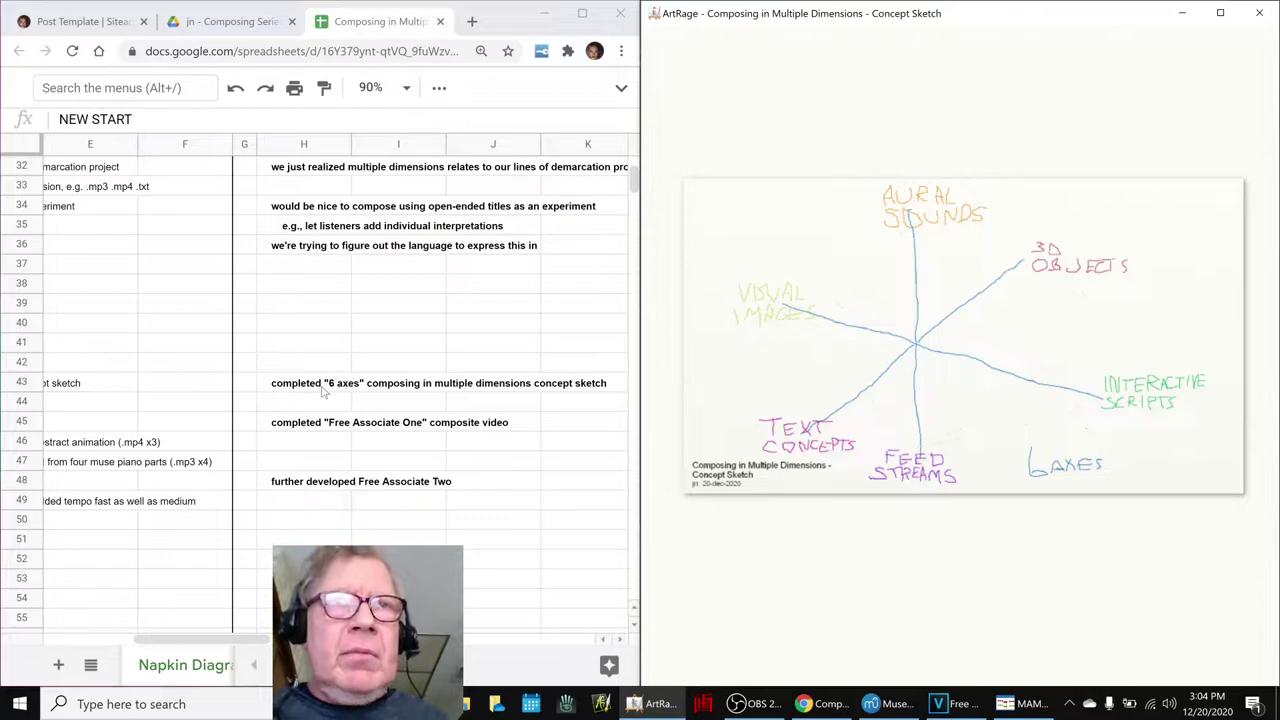
# Step: Select the completed '6 axes' note in H43 of the session notes
pyautogui.click(323, 392)
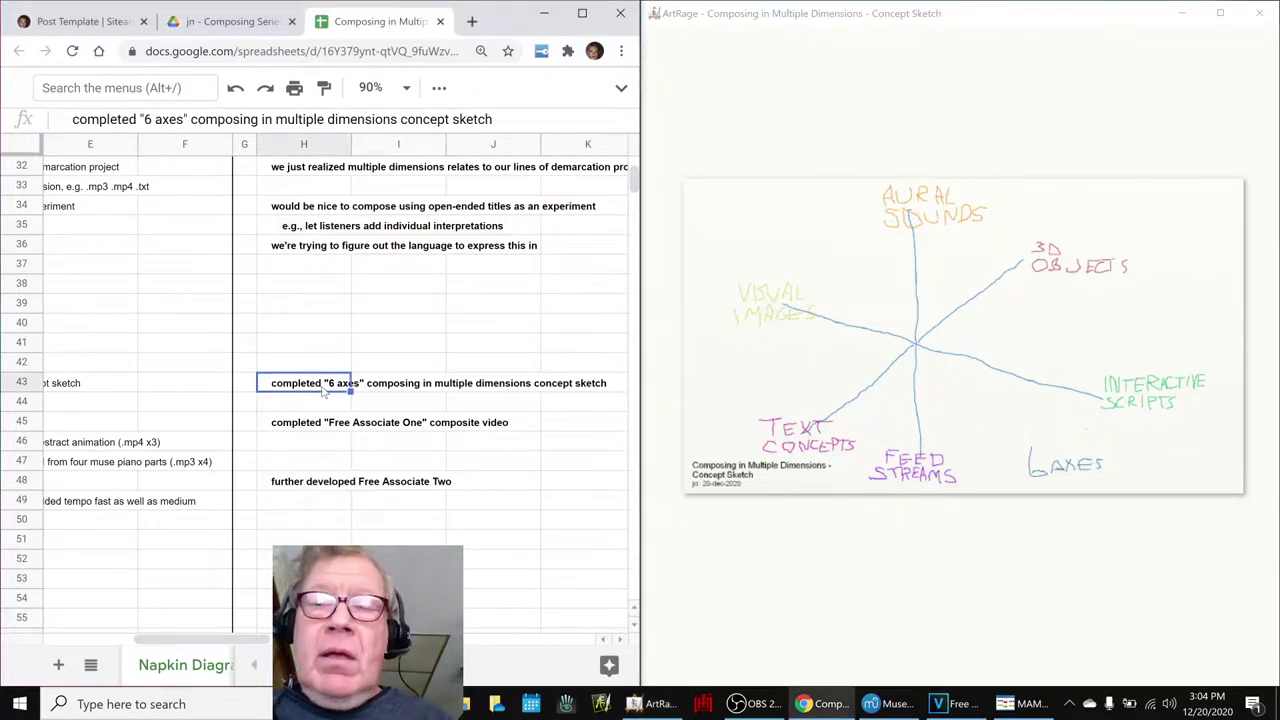
# Step: Switch to 'Free Associate One.veg' in VEGAS, play its opening seconds, then stop
pyautogui.click(288, 428)
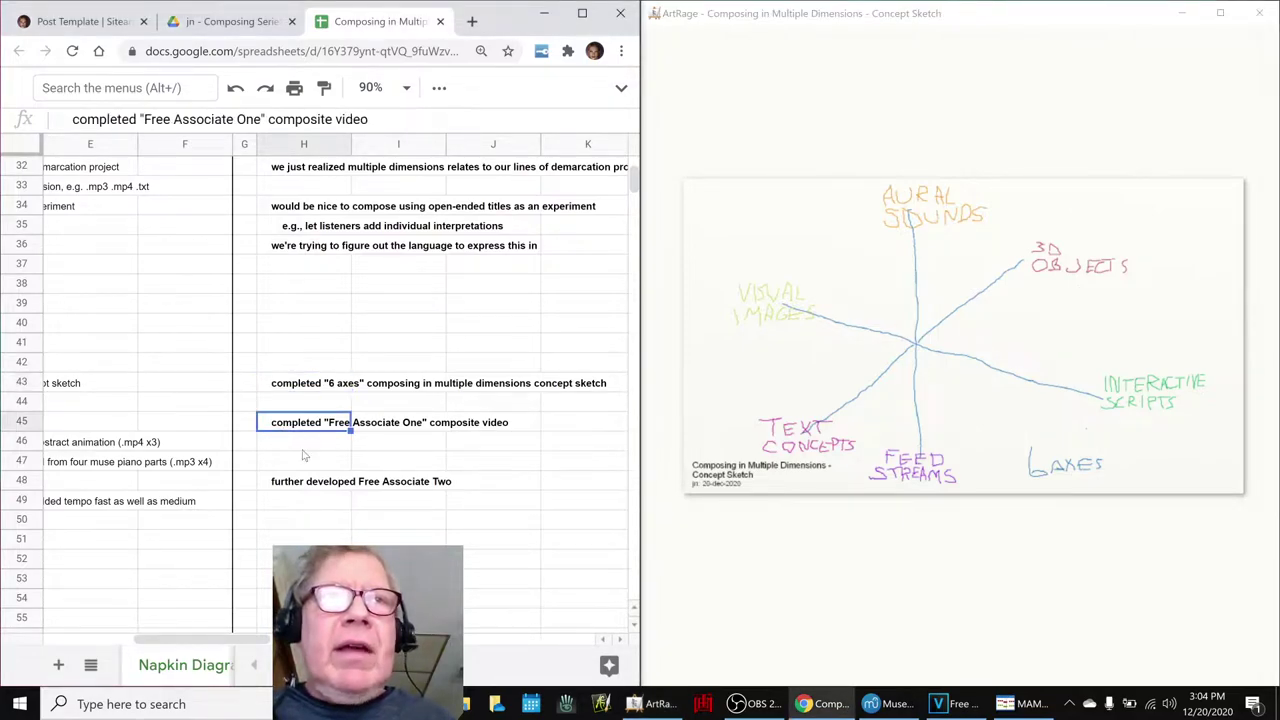
pyautogui.click(952, 704)
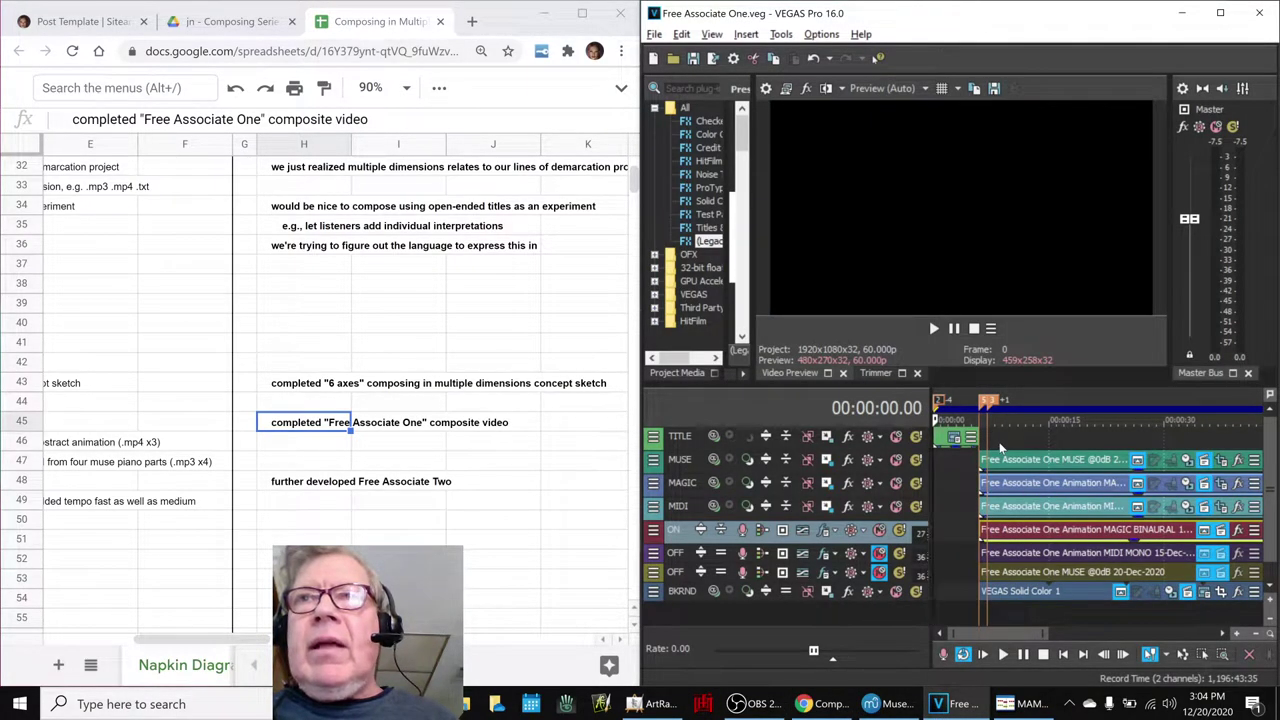
pyautogui.press('space')
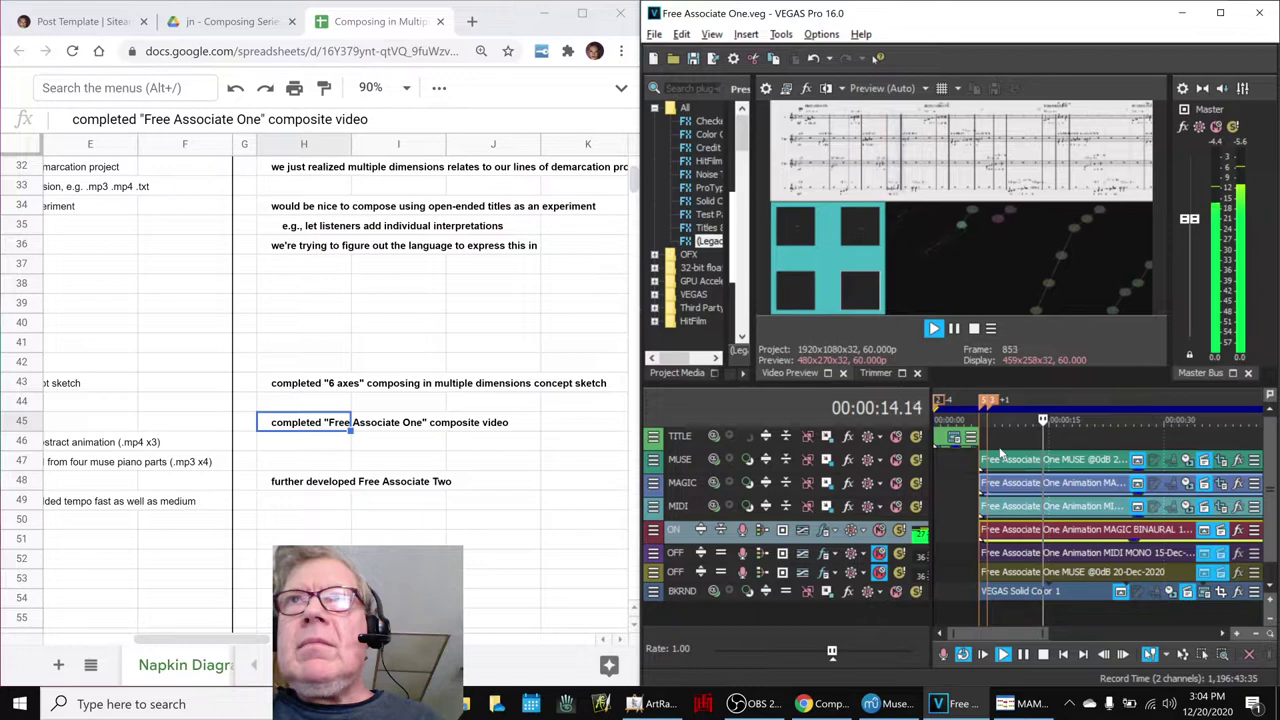
pyautogui.press('space')
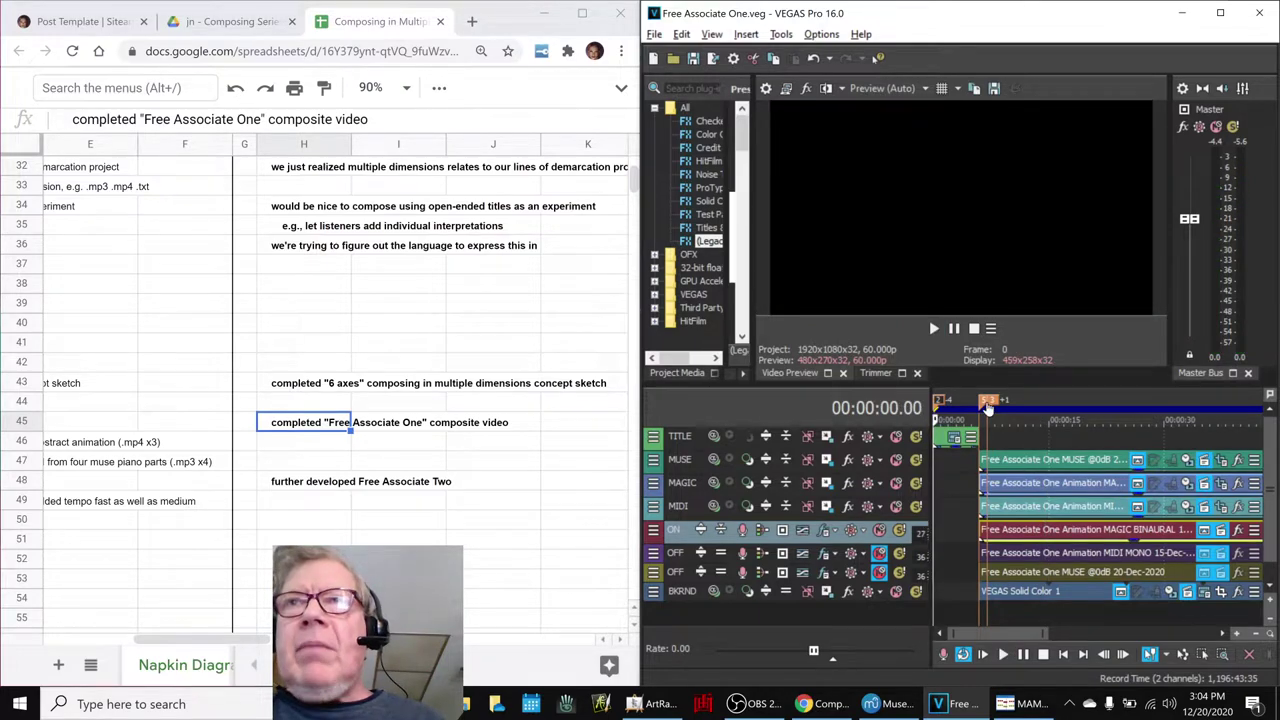
# Step: Move the VEGAS timeline to 00:00:07.00, briefly peeking at MuseScore and the MAGIX player
pyautogui.click(989, 405)
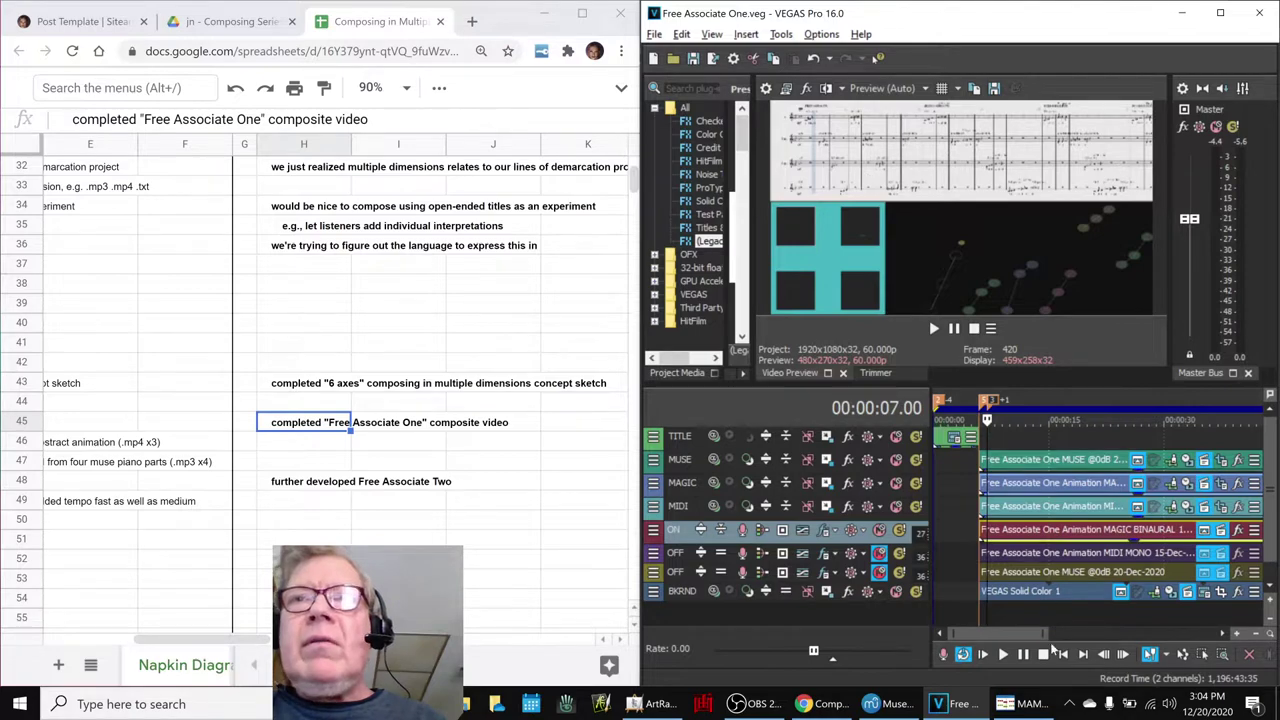
pyautogui.click(893, 704)
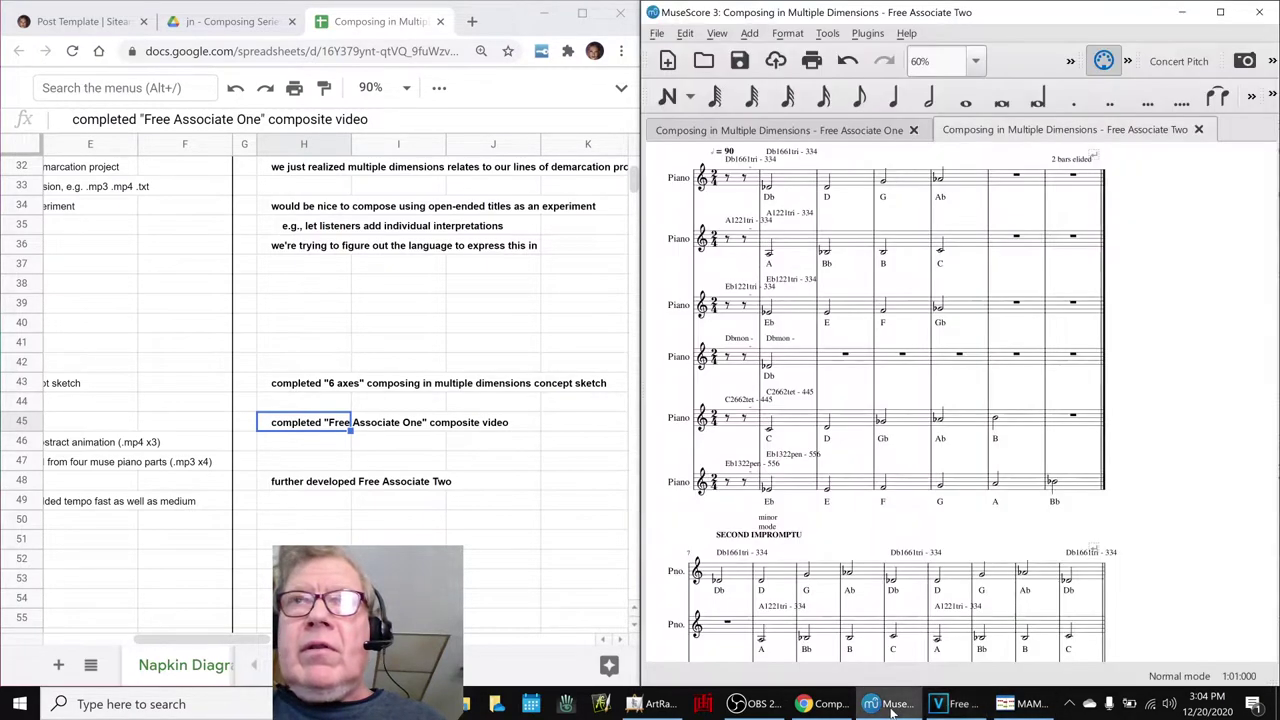
pyautogui.click(893, 704)
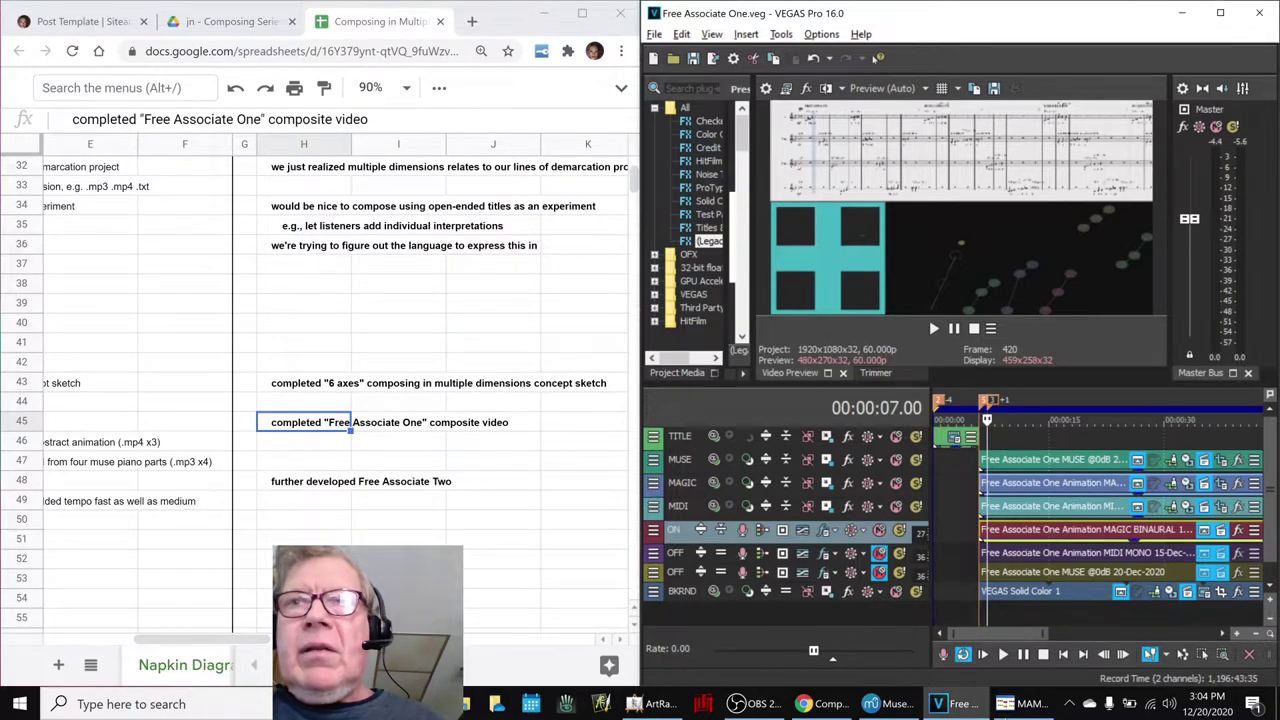
pyautogui.click(1027, 710)
pyautogui.click(1027, 712)
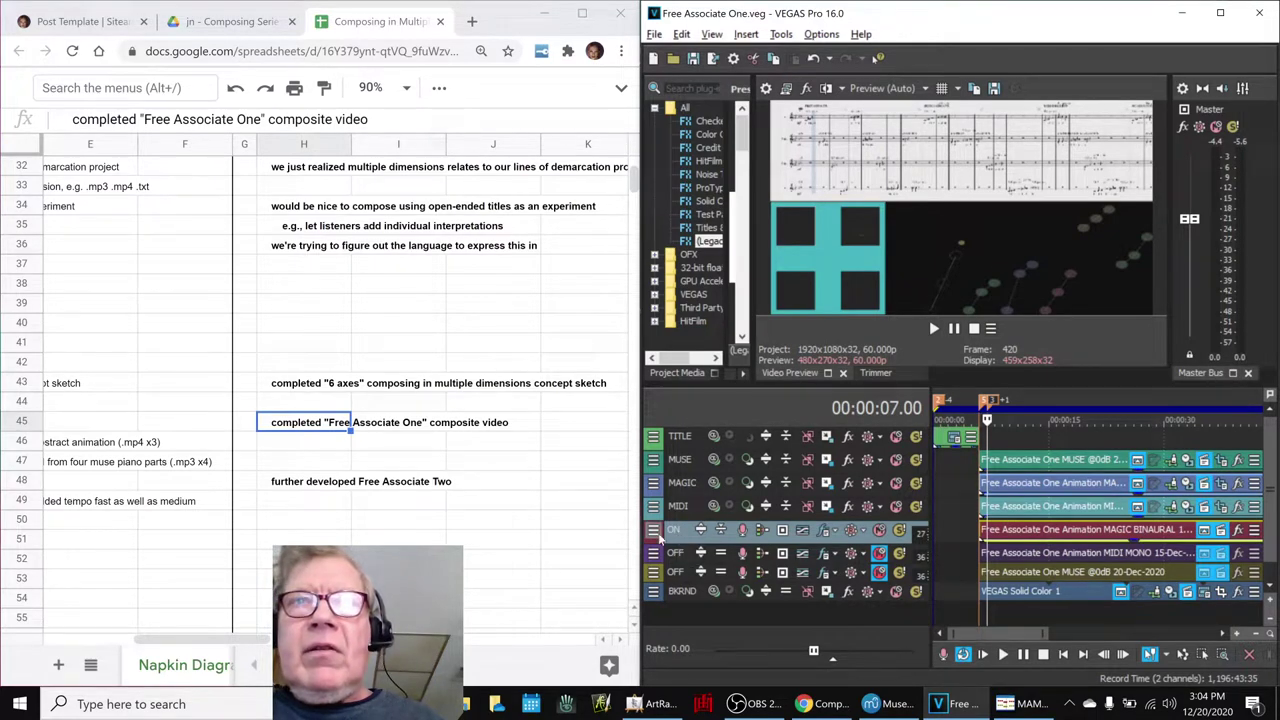
pyautogui.click(682, 461)
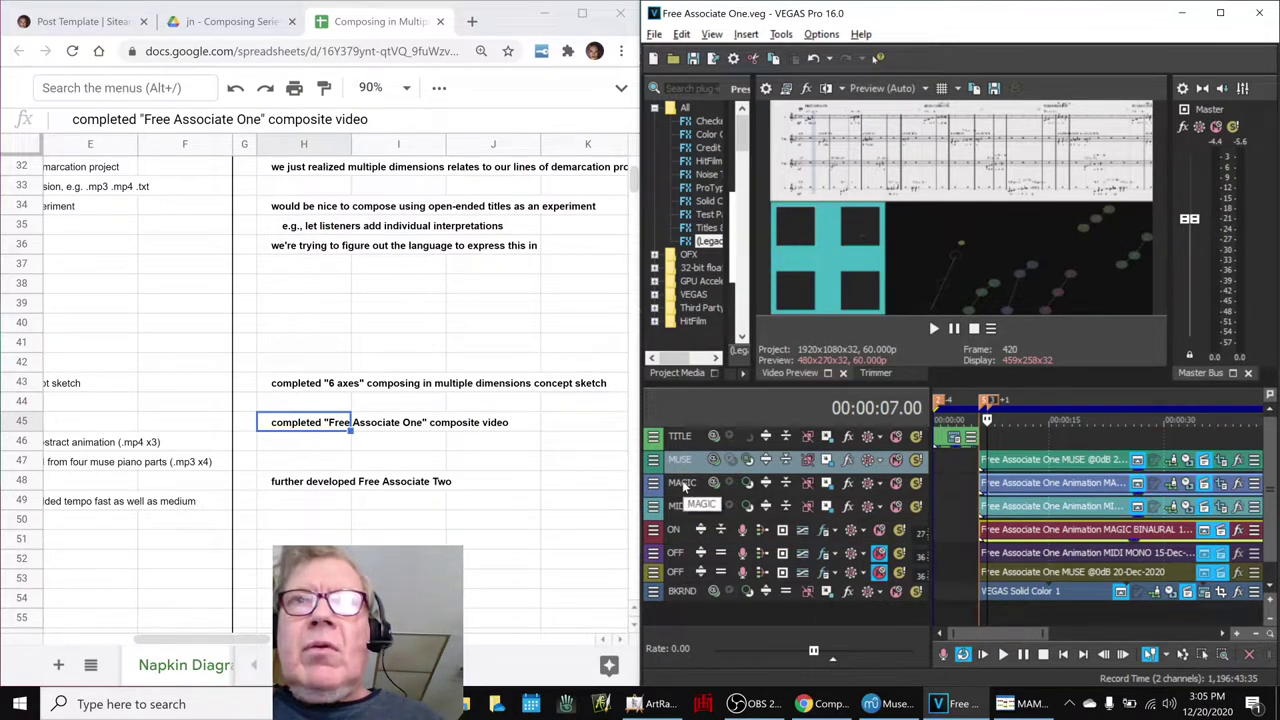
pyautogui.click(683, 484)
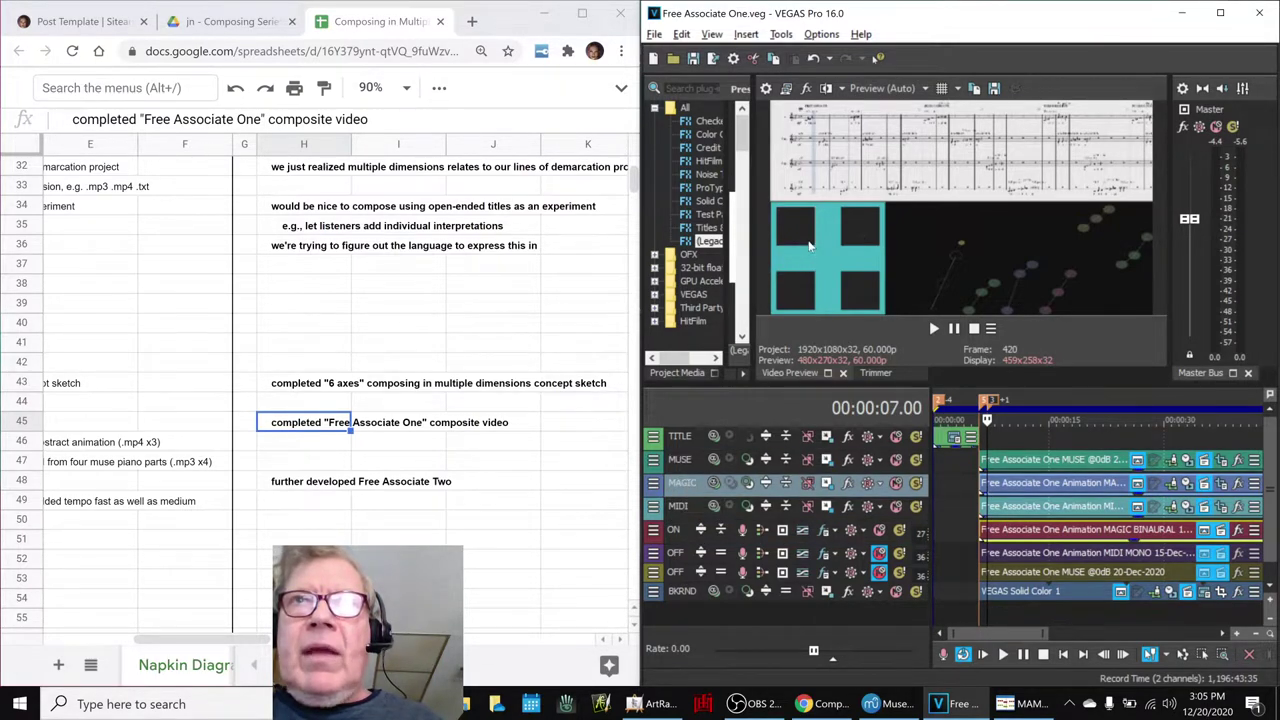
pyautogui.click(684, 508)
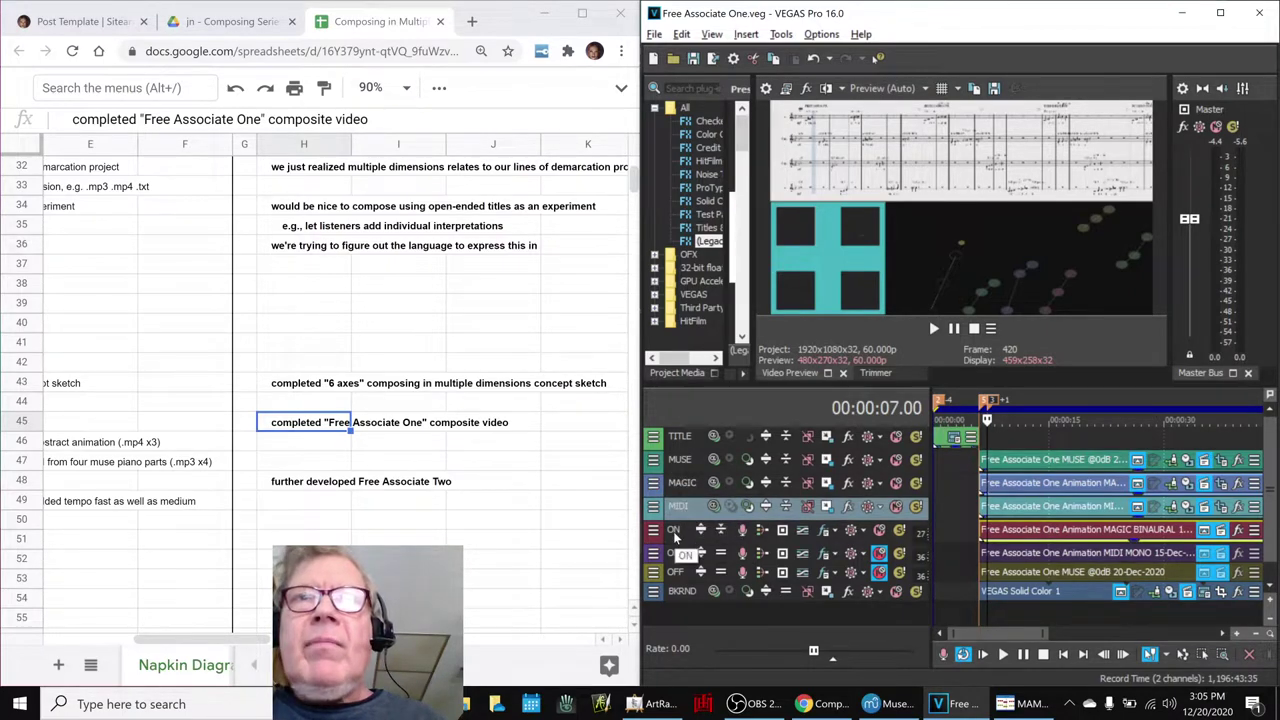
pyautogui.click(674, 536)
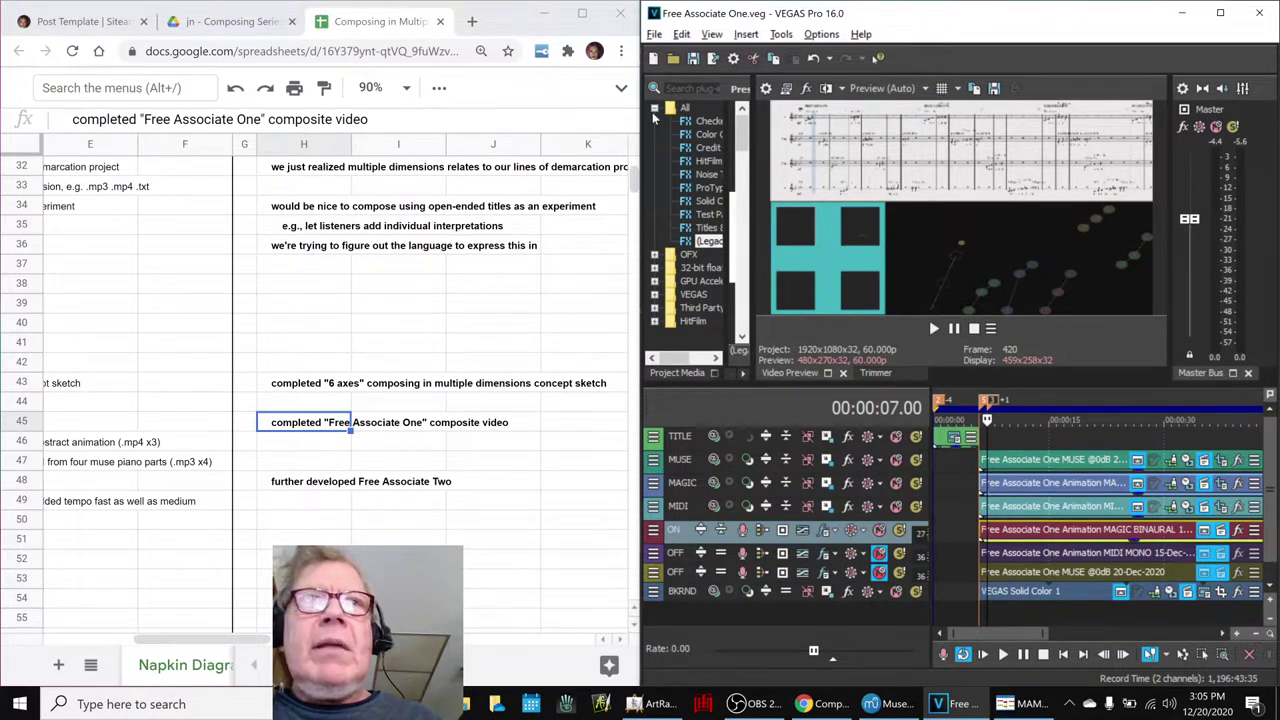
pyautogui.click(307, 210)
pyautogui.scroll(3, 309, 211)
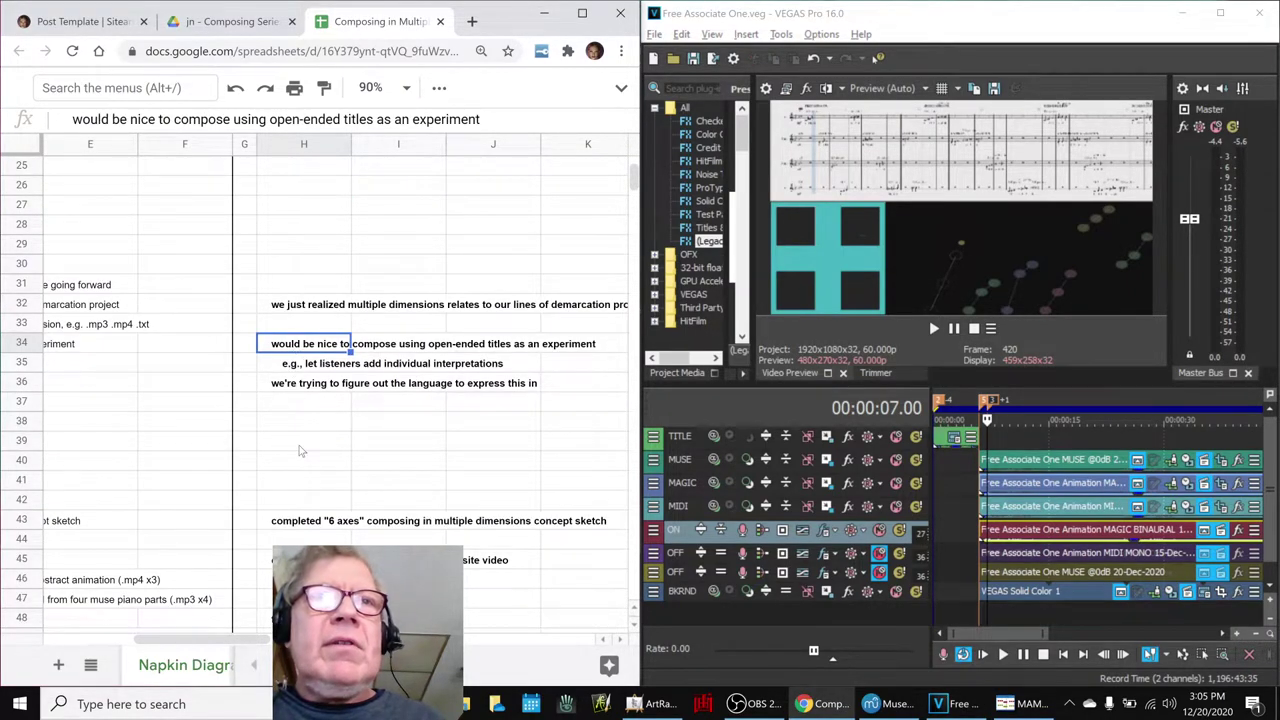
# Step: Review the notes column, selecting the '6 axes' note in H43 and 'feed streams' in H23
pyautogui.click(303, 518)
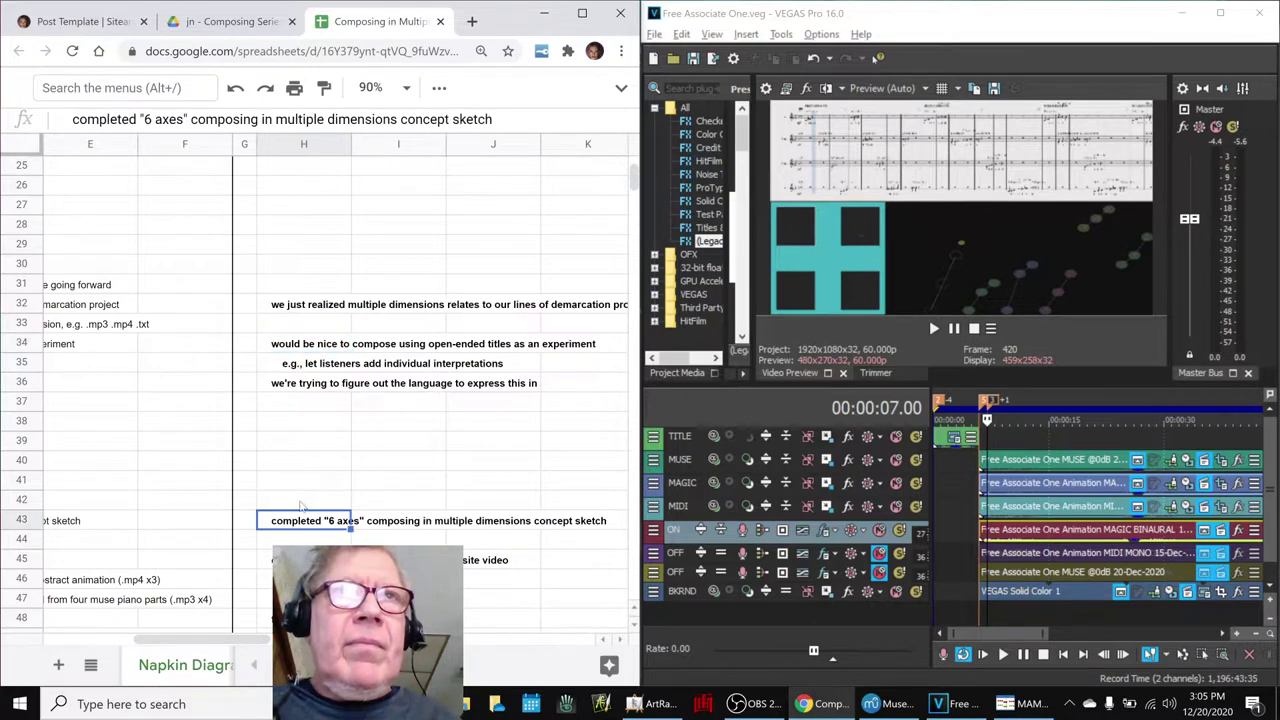
pyautogui.scroll(7, 323, 444)
pyautogui.scroll(-2, 328, 420)
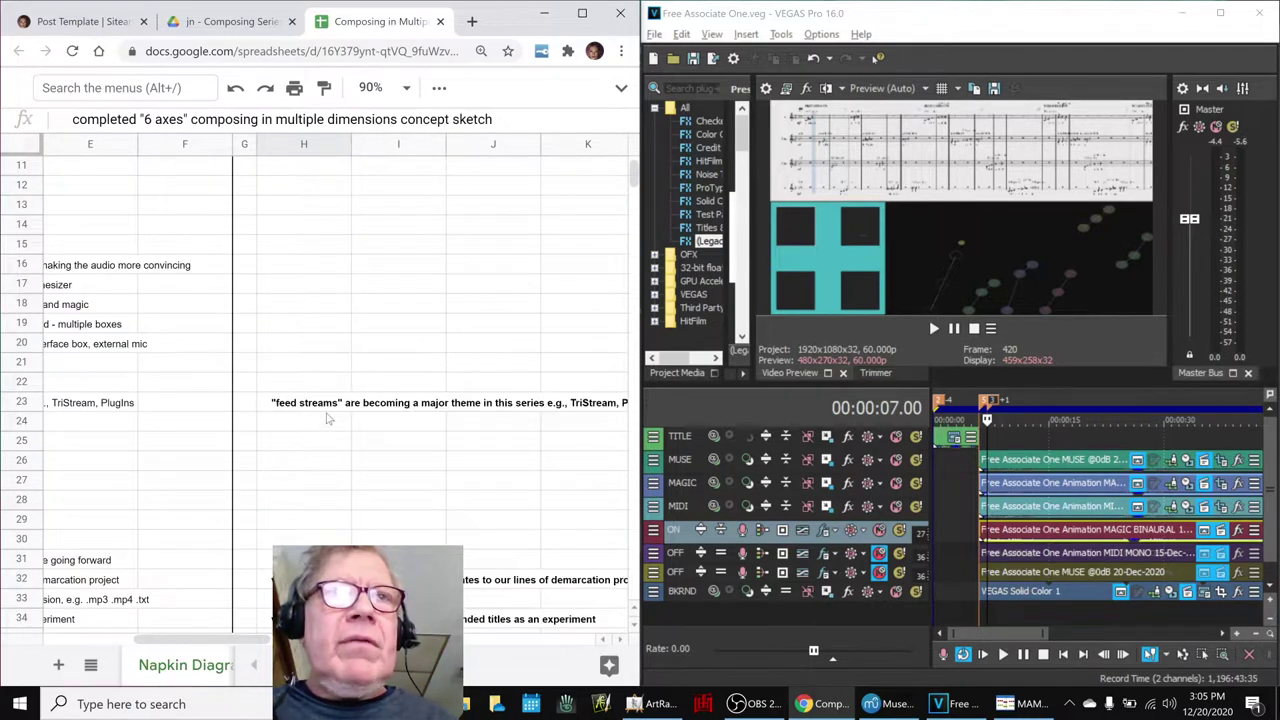
pyautogui.click(323, 409)
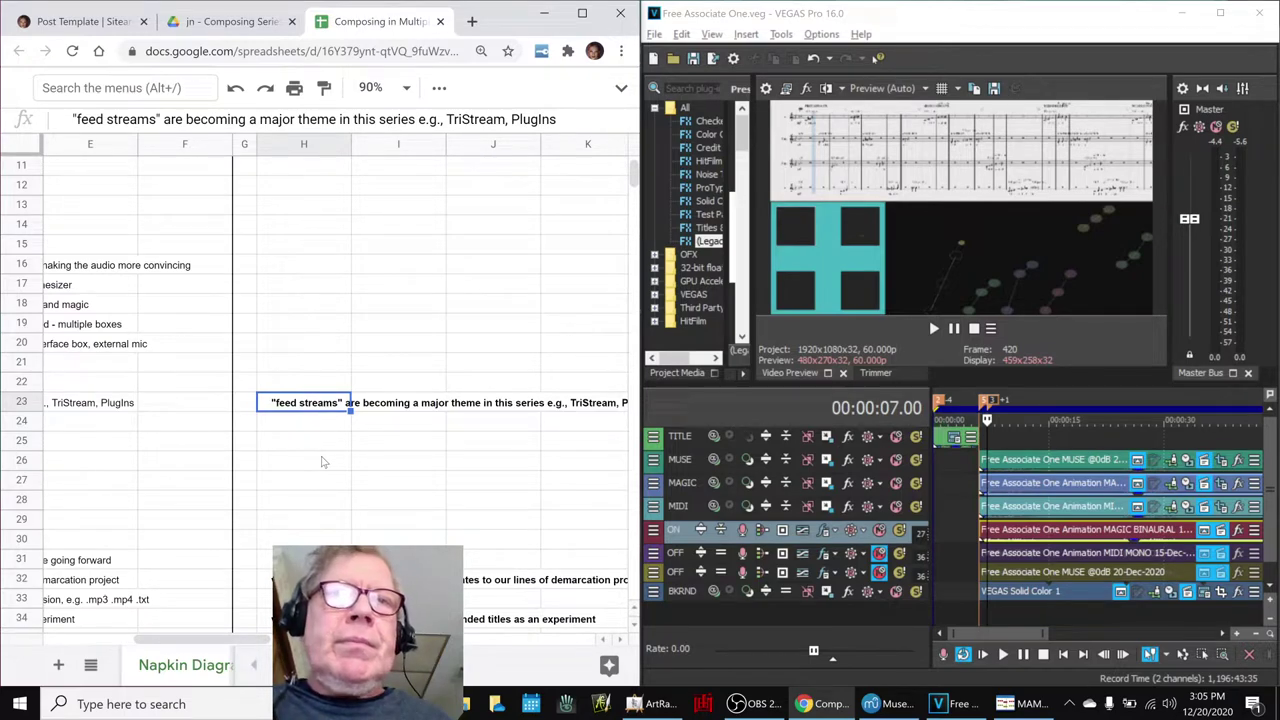
pyautogui.scroll(-3, 323, 461)
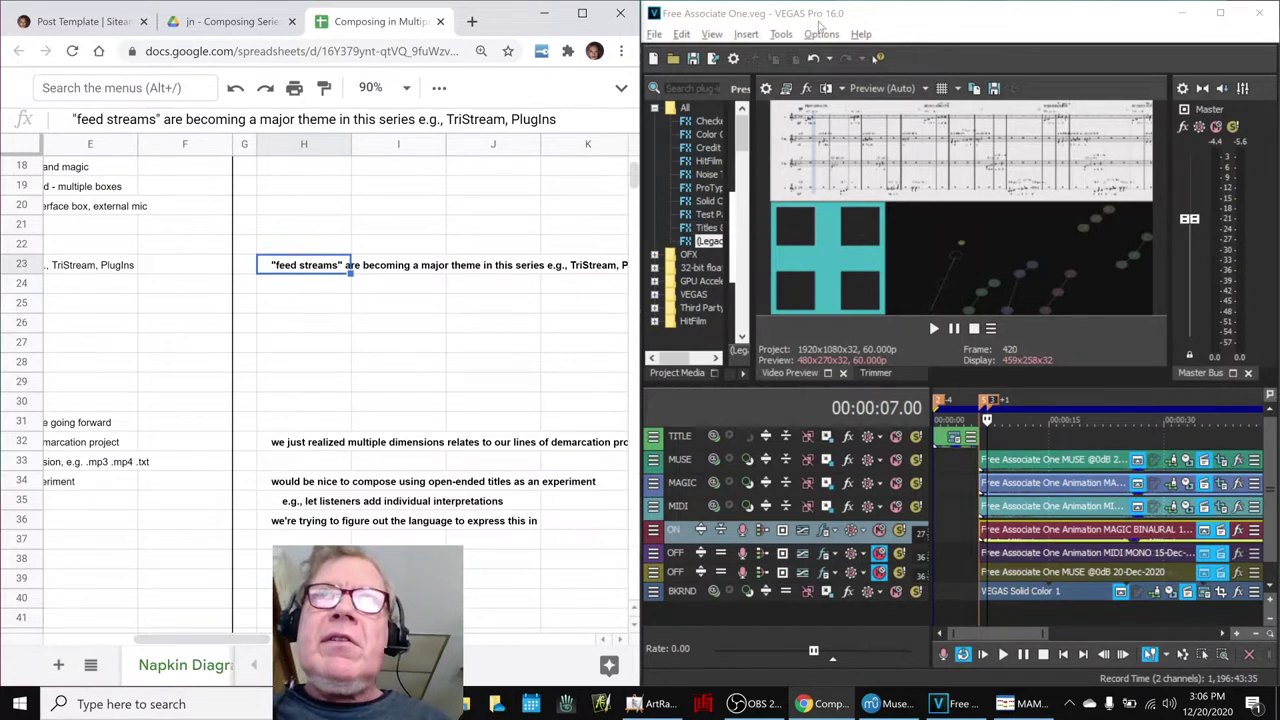
# Step: Scroll to the Ideas, Results and Ideas Next Time rows, showing column B, then bring up MAM2006
pyautogui.click(722, 15)
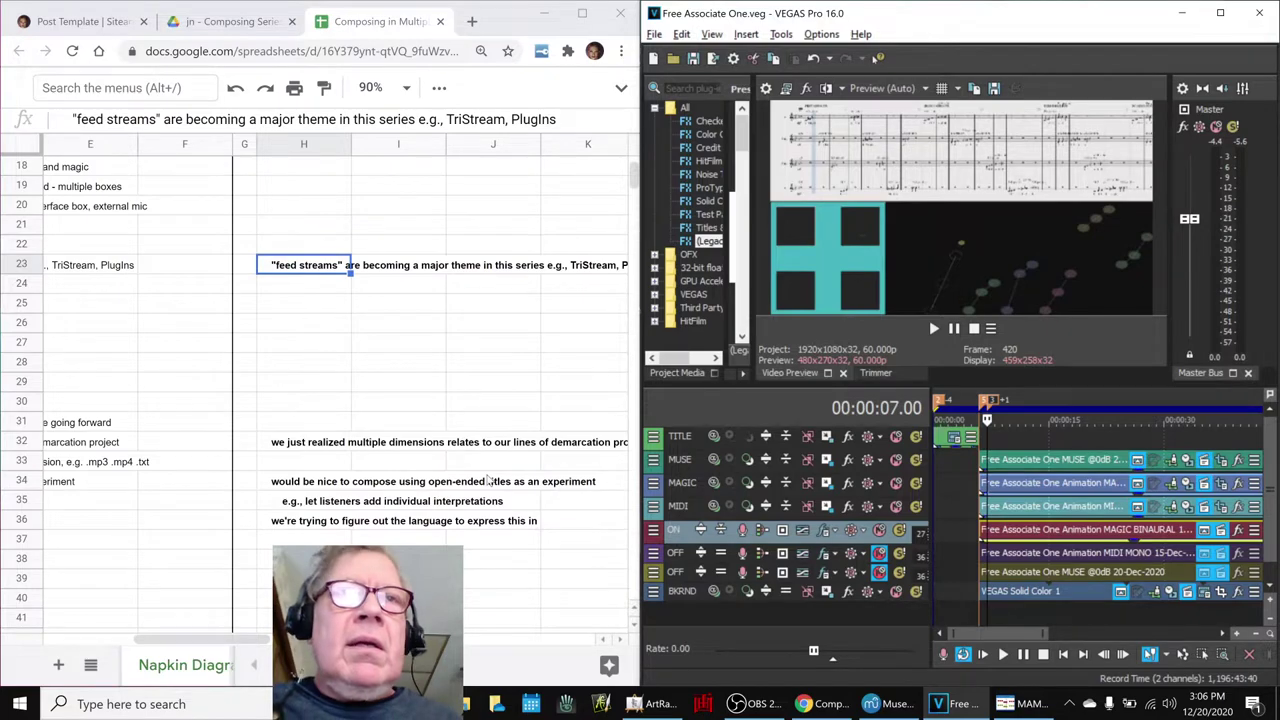
pyautogui.click(383, 508)
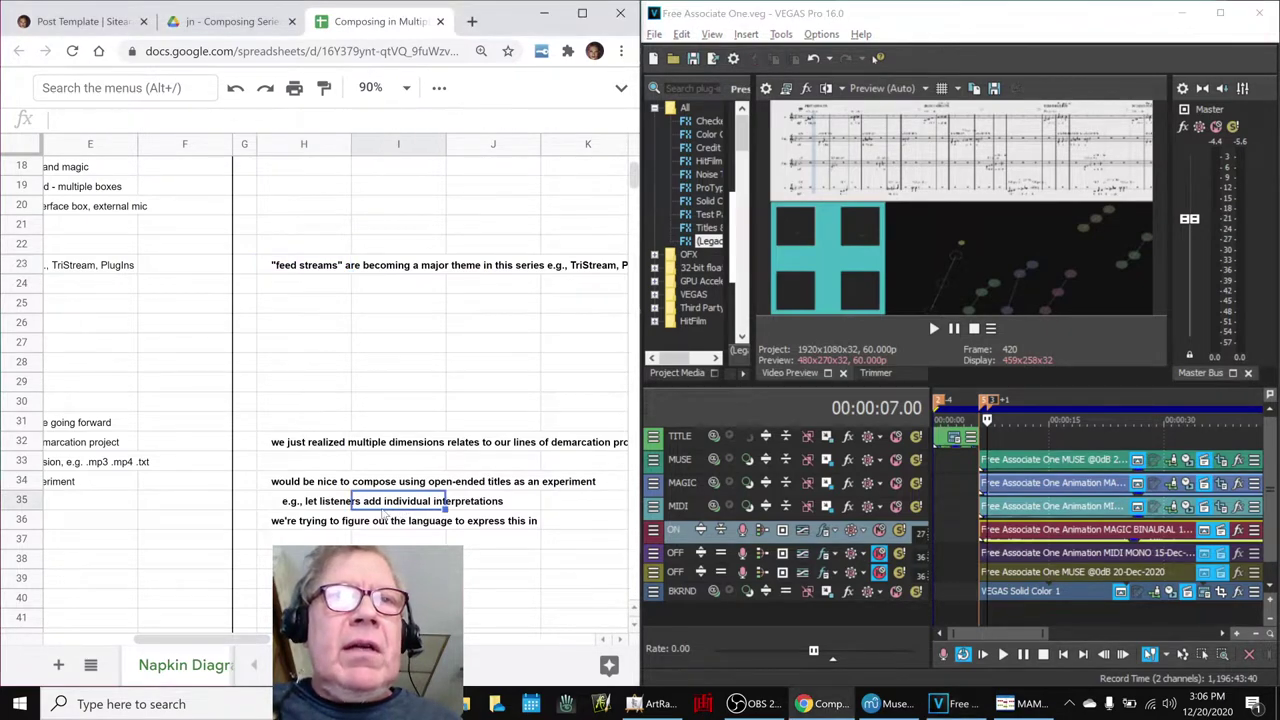
pyautogui.scroll(-5, 335, 390)
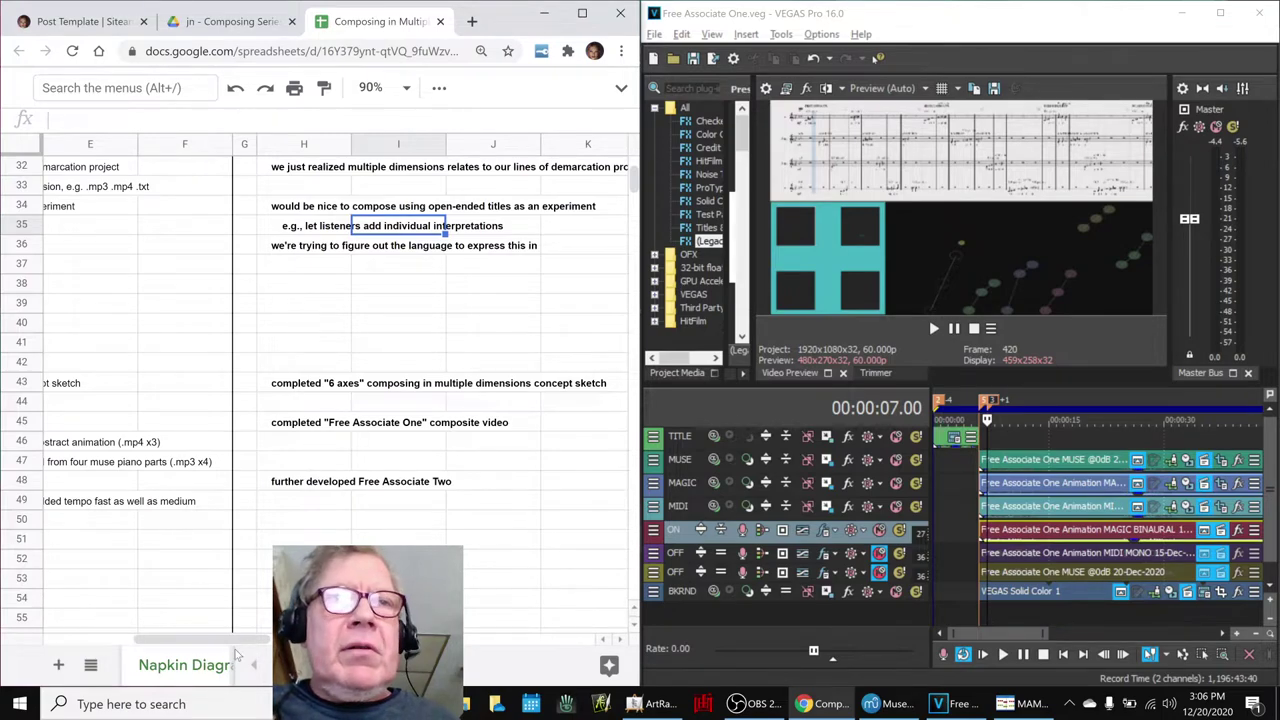
pyautogui.moveTo(220, 640); pyautogui.dragTo(152, 641)
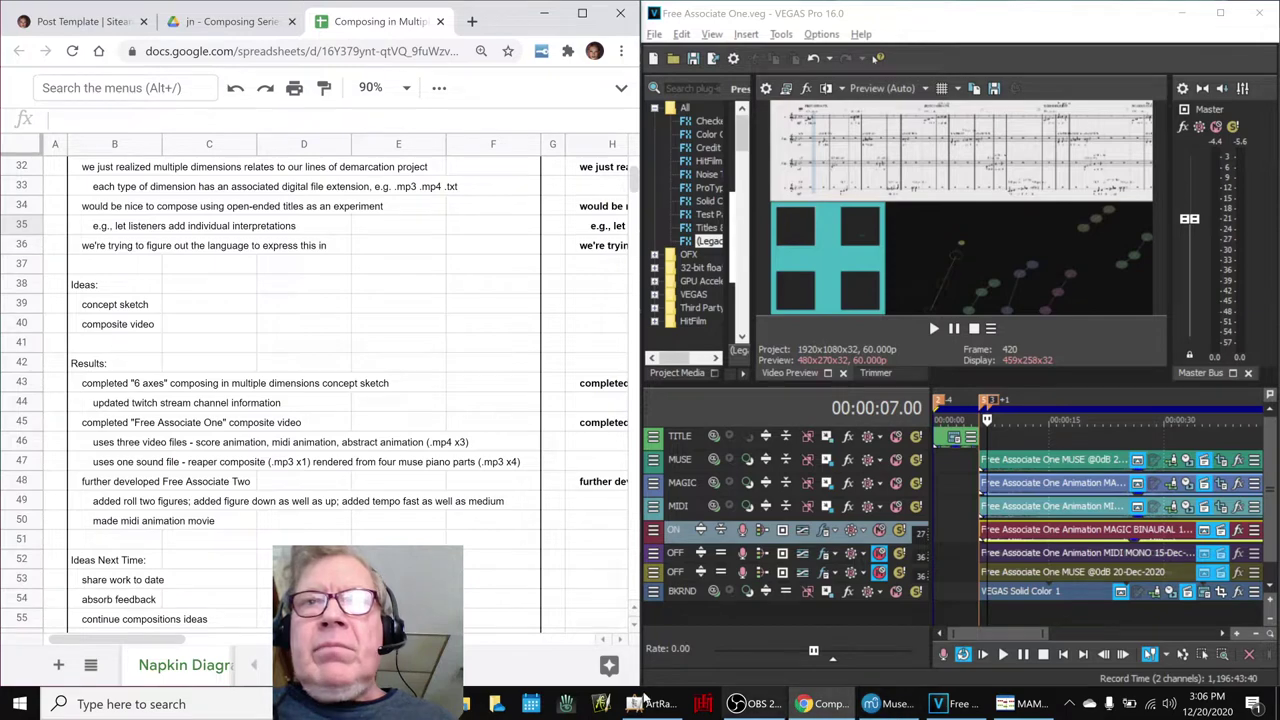
pyautogui.click(1013, 705)
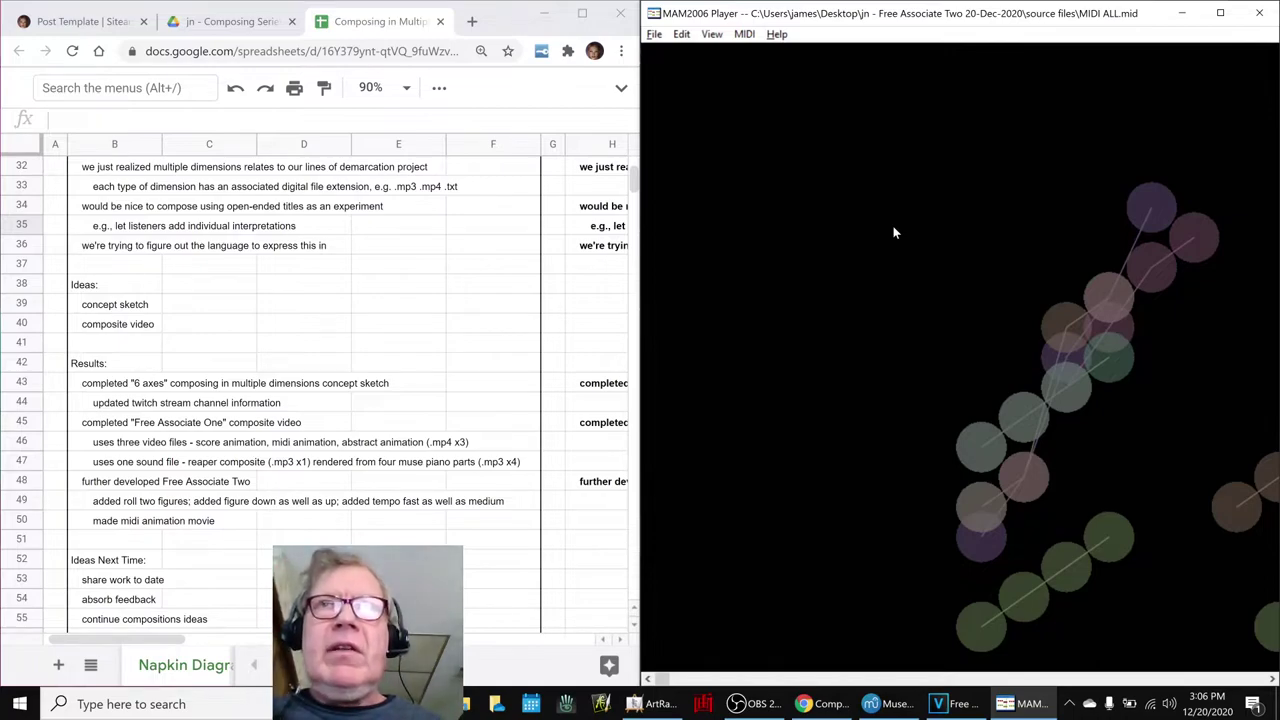
# Step: Play the Free Associate Two 'MIDI ALL.mid' animation in MAM2006 Player
pyautogui.press('space')
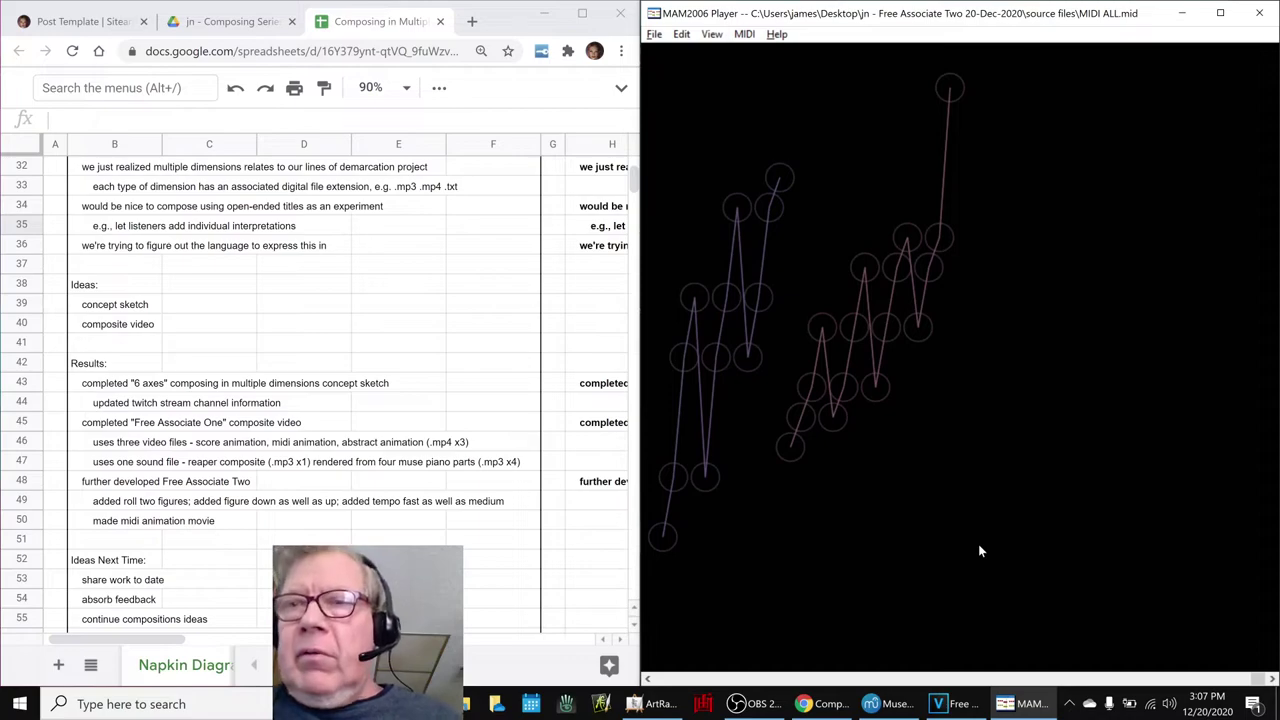
pyautogui.press('space')
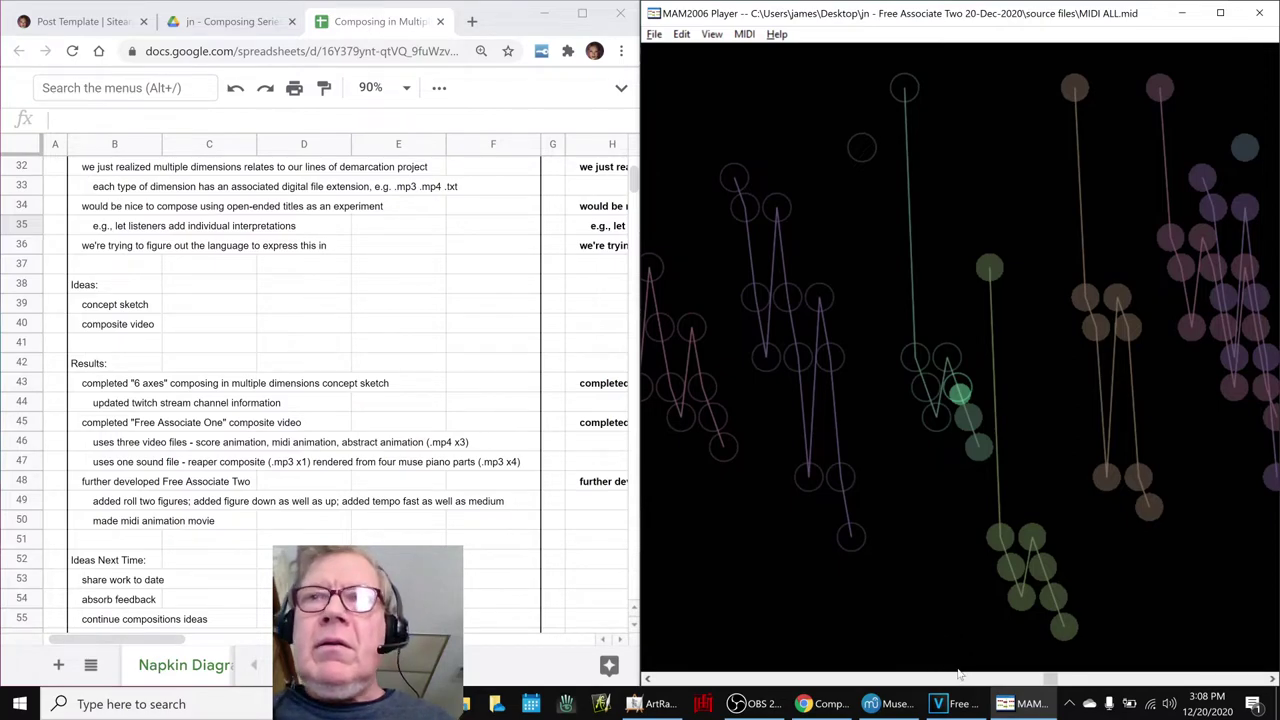
# Step: Nudge the player's scrollbar, then minimise MAM2006 so VEGAS shows at 00:00:07.00
pyautogui.moveTo(1036, 680); pyautogui.dragTo(1027, 686)
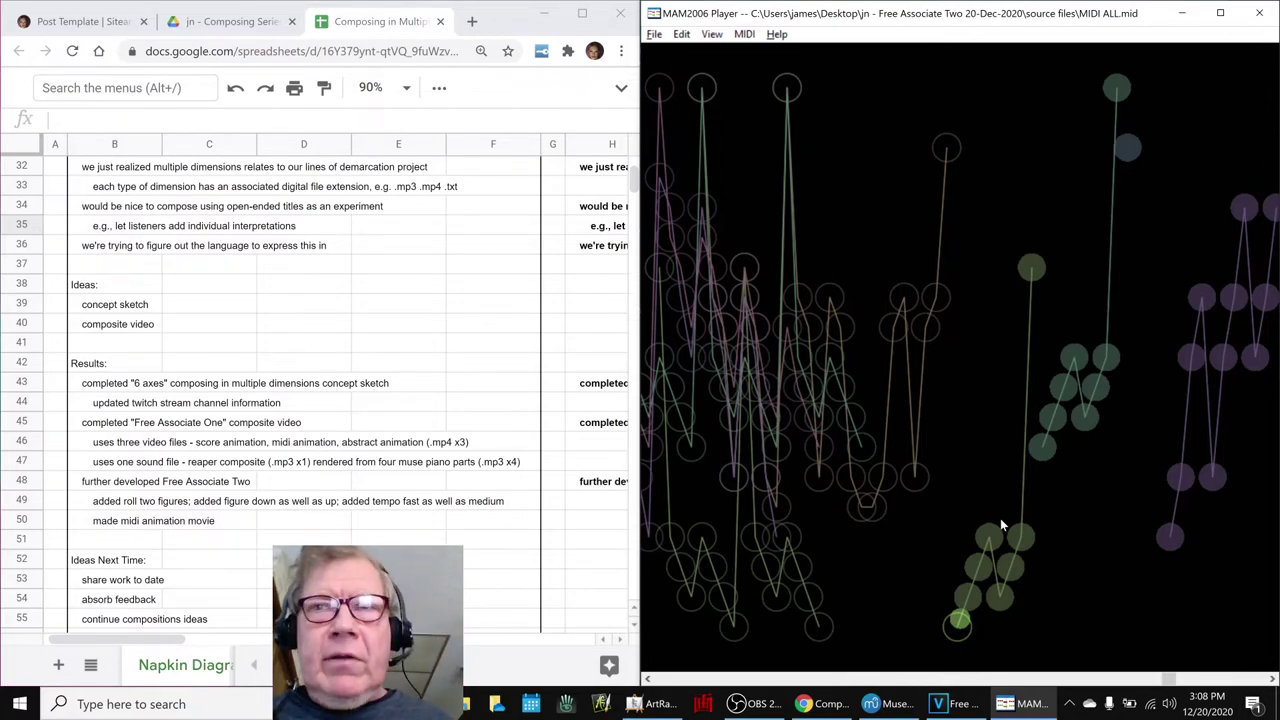
pyautogui.click(1027, 703)
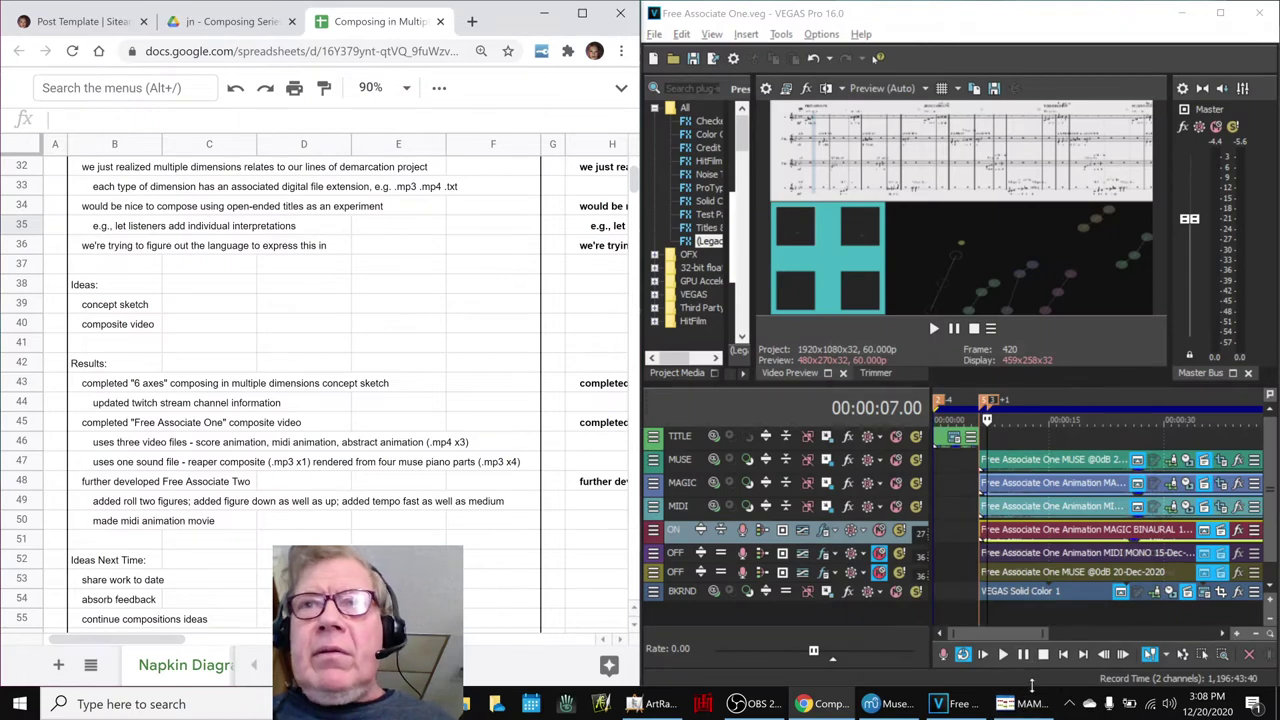
# Step: Play a few bars of the Fourth Impromptu in MuseScore, then stop playback
pyautogui.click(1027, 703)
pyautogui.click(893, 703)
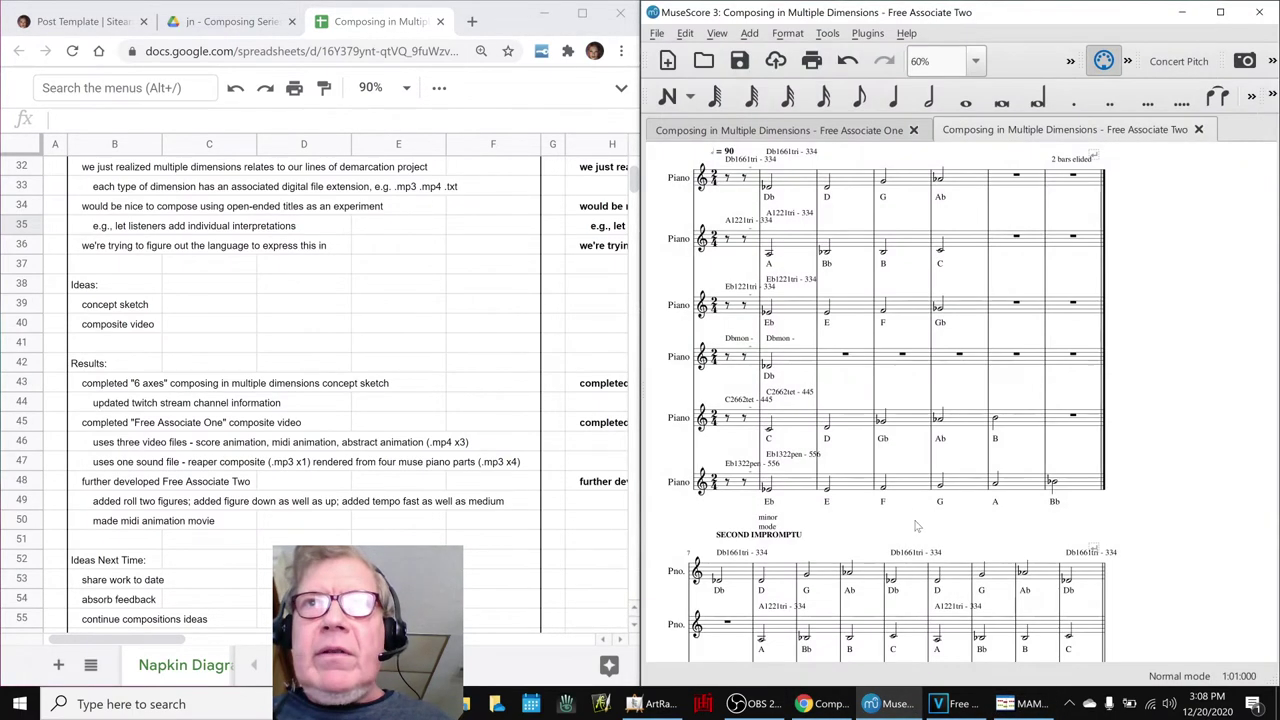
pyautogui.scroll(-10, 848, 468)
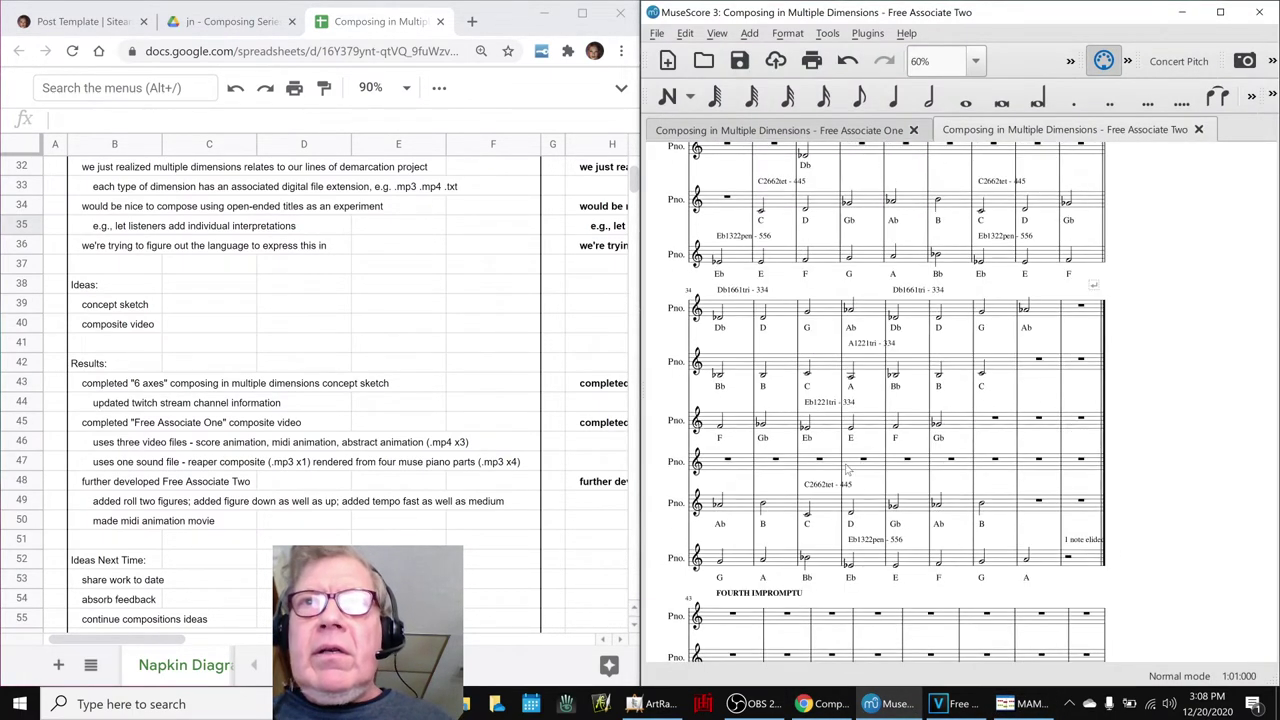
pyautogui.scroll(-5, 848, 468)
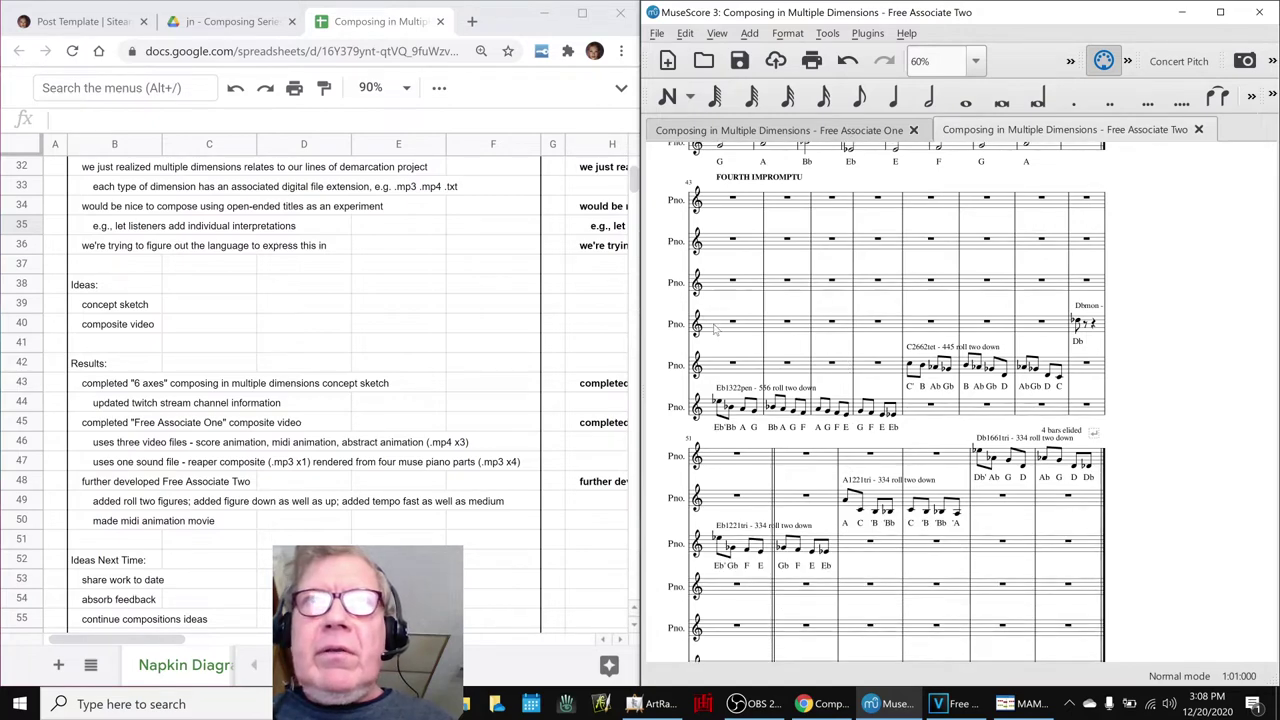
pyautogui.click(716, 328)
pyautogui.press('space')
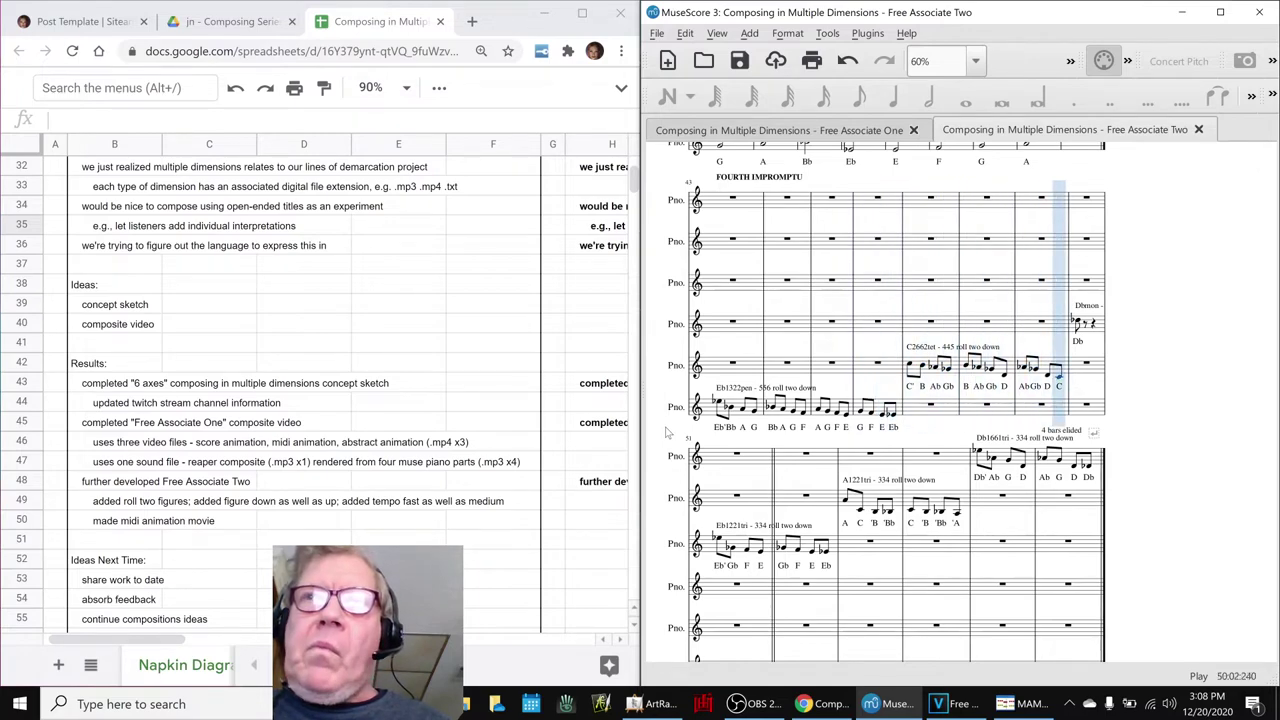
pyautogui.press('space')
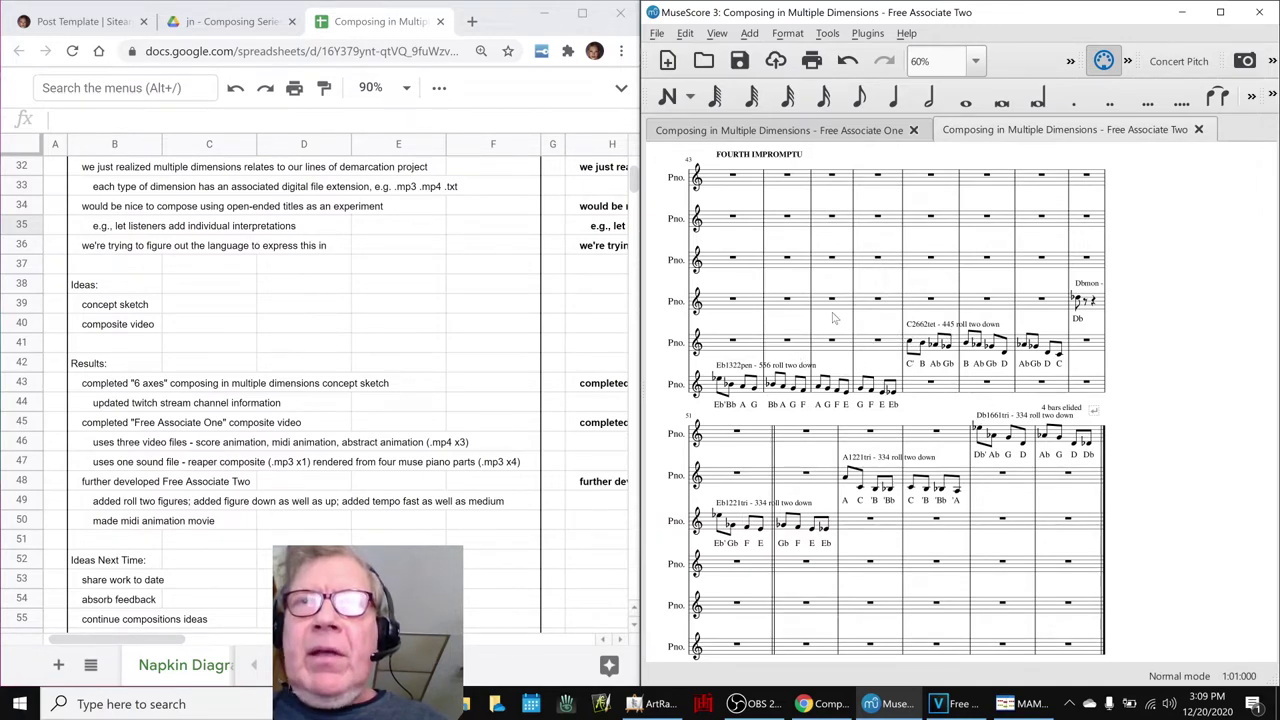
# Step: Look at the ArtRage concept sketch, then return to the Free Associate One VEGAS project
pyautogui.scroll(-3, 870, 368)
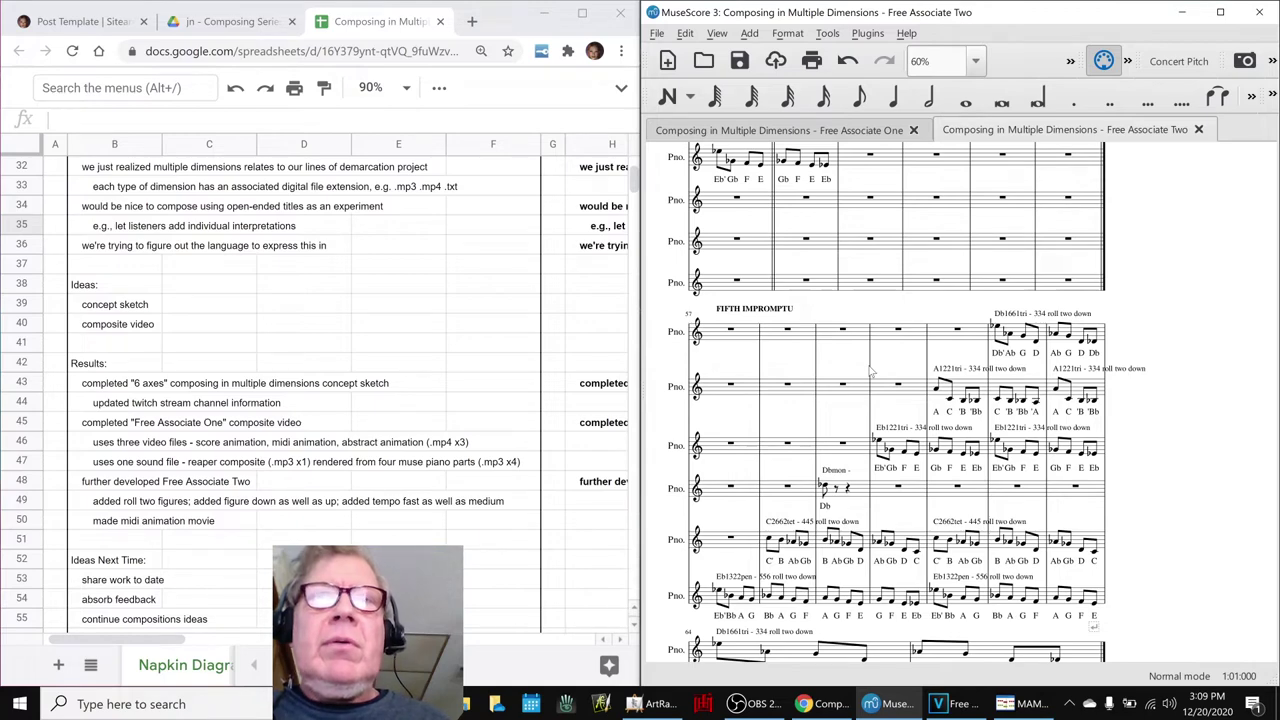
pyautogui.click(662, 704)
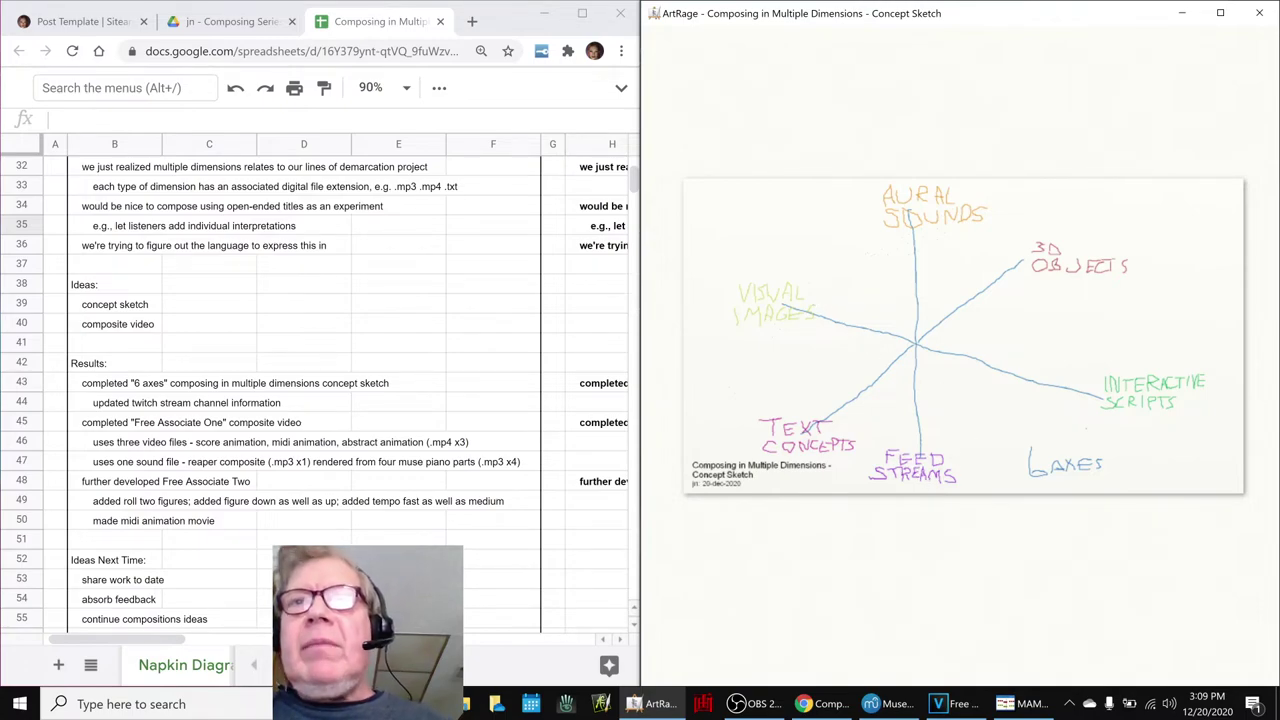
pyautogui.click(950, 704)
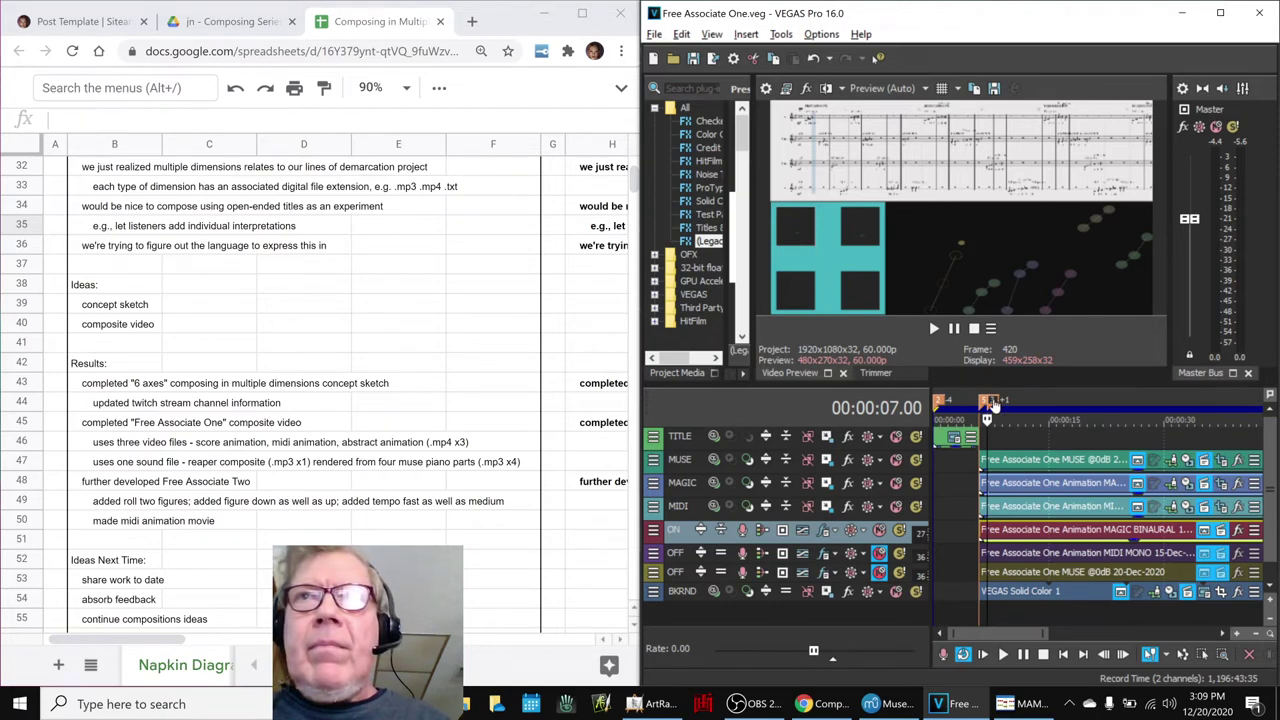
pyautogui.press('space')
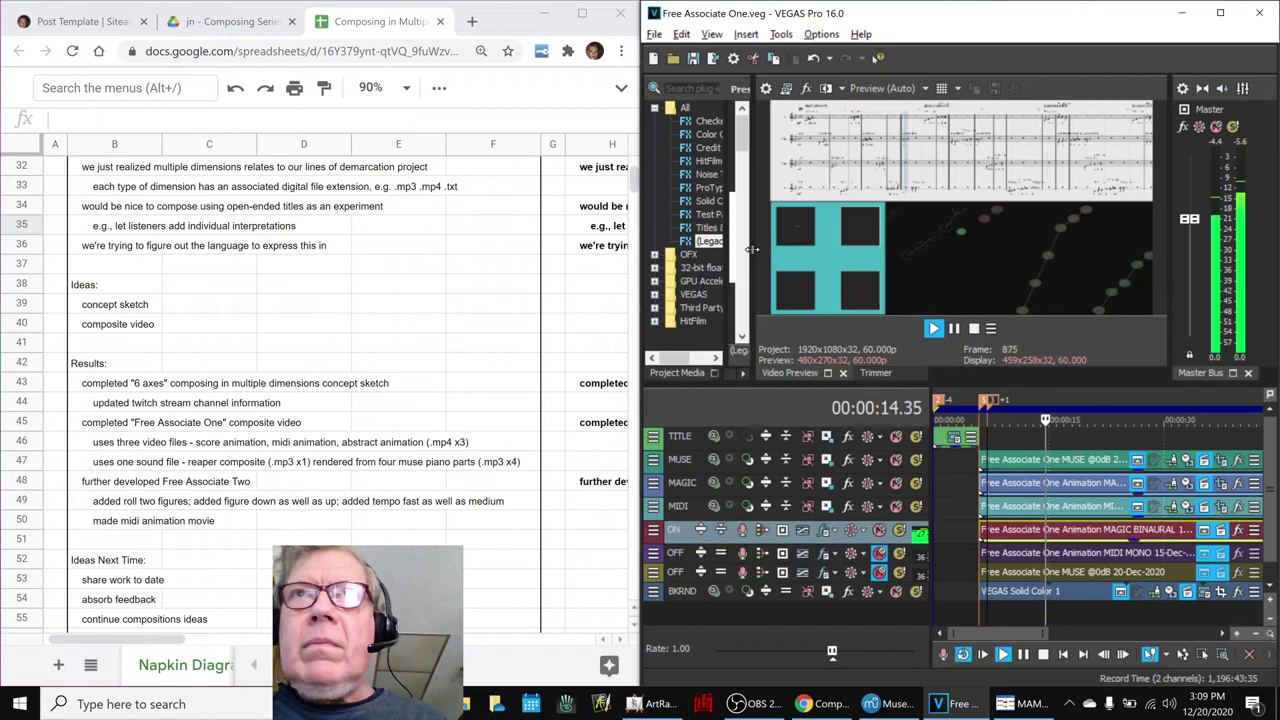
pyautogui.press('space')
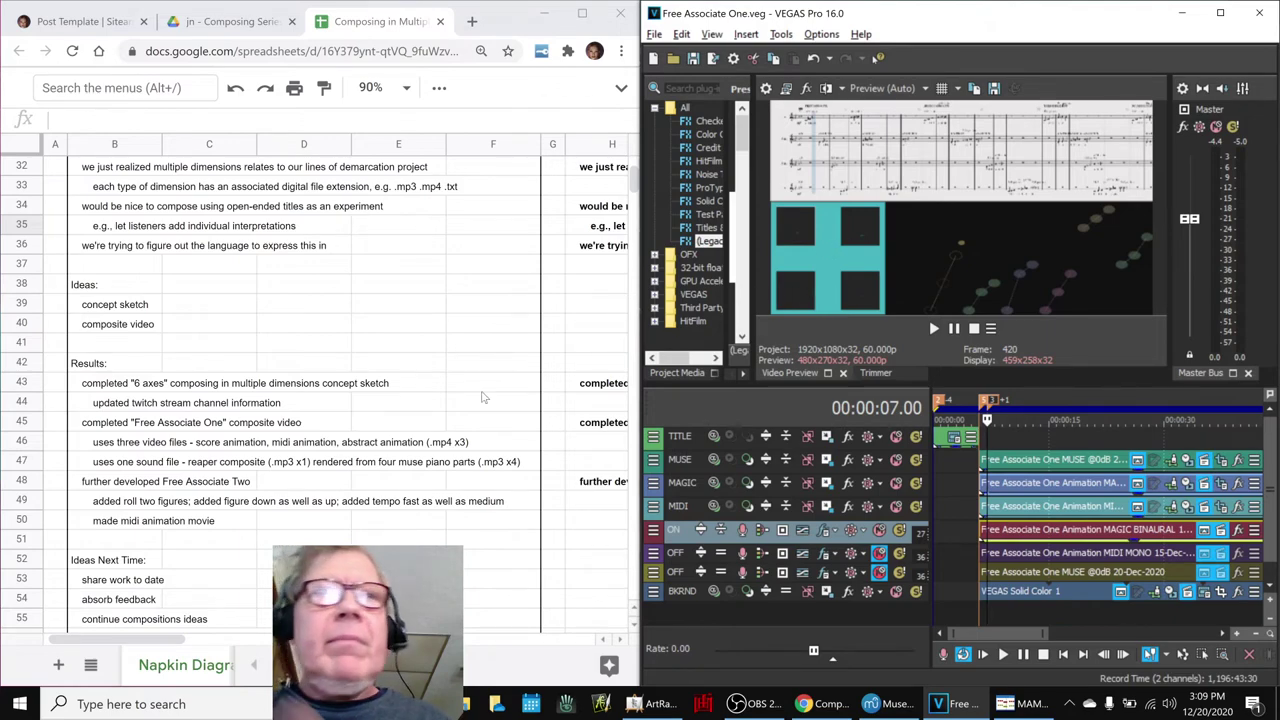
# Step: Edit B54 to read 'continue to absorb feedback', then check the OBS stream title
pyautogui.scroll(-5, 240, 485)
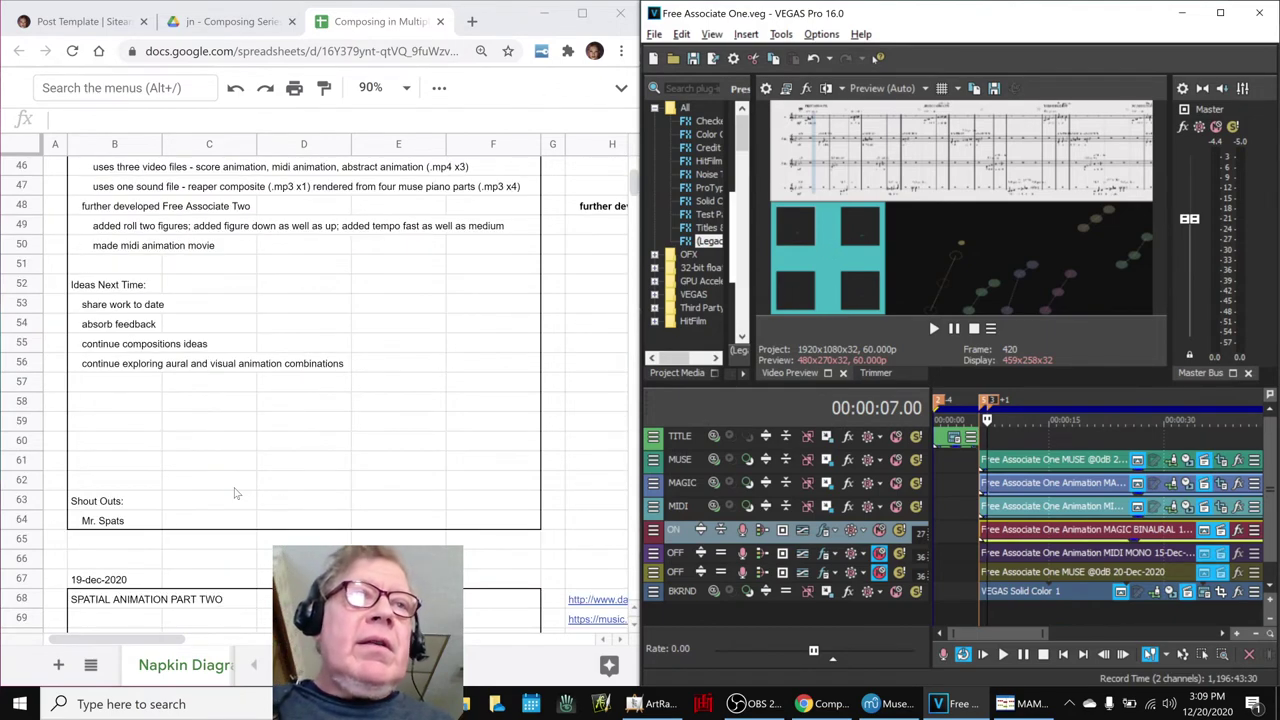
pyautogui.click(102, 310)
pyautogui.click(102, 325)
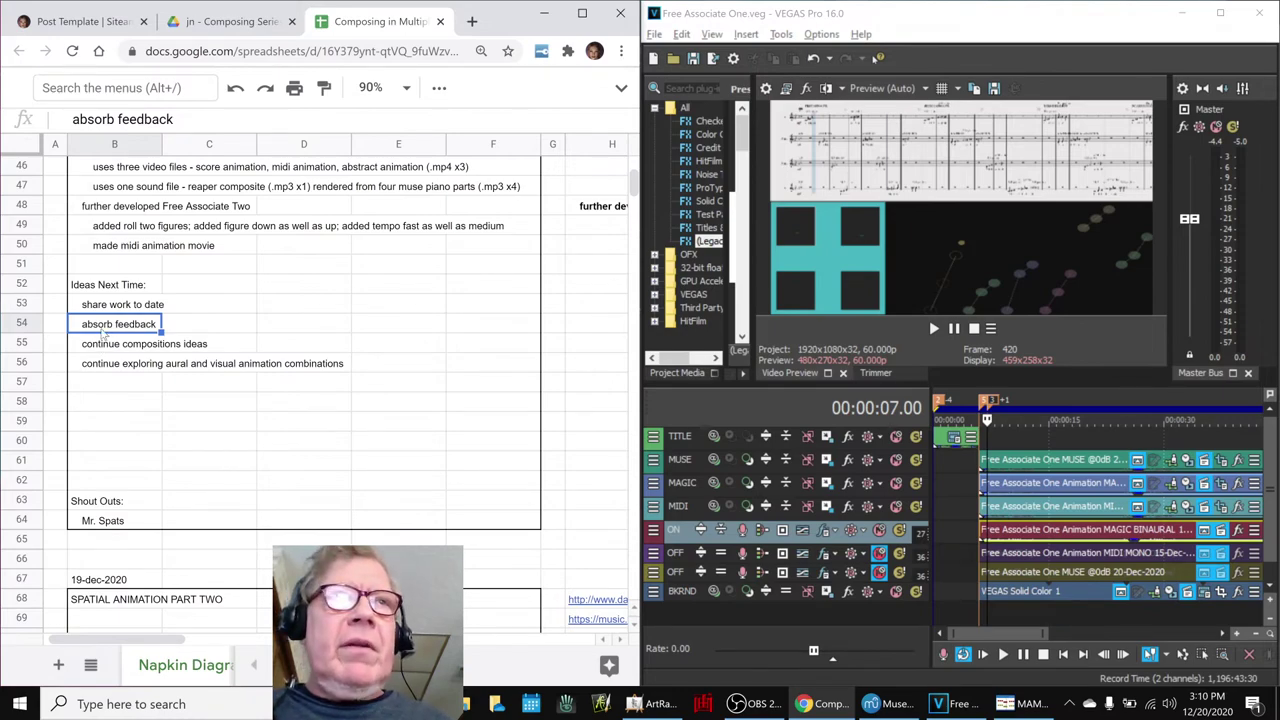
pyautogui.doubleClick(103, 326)
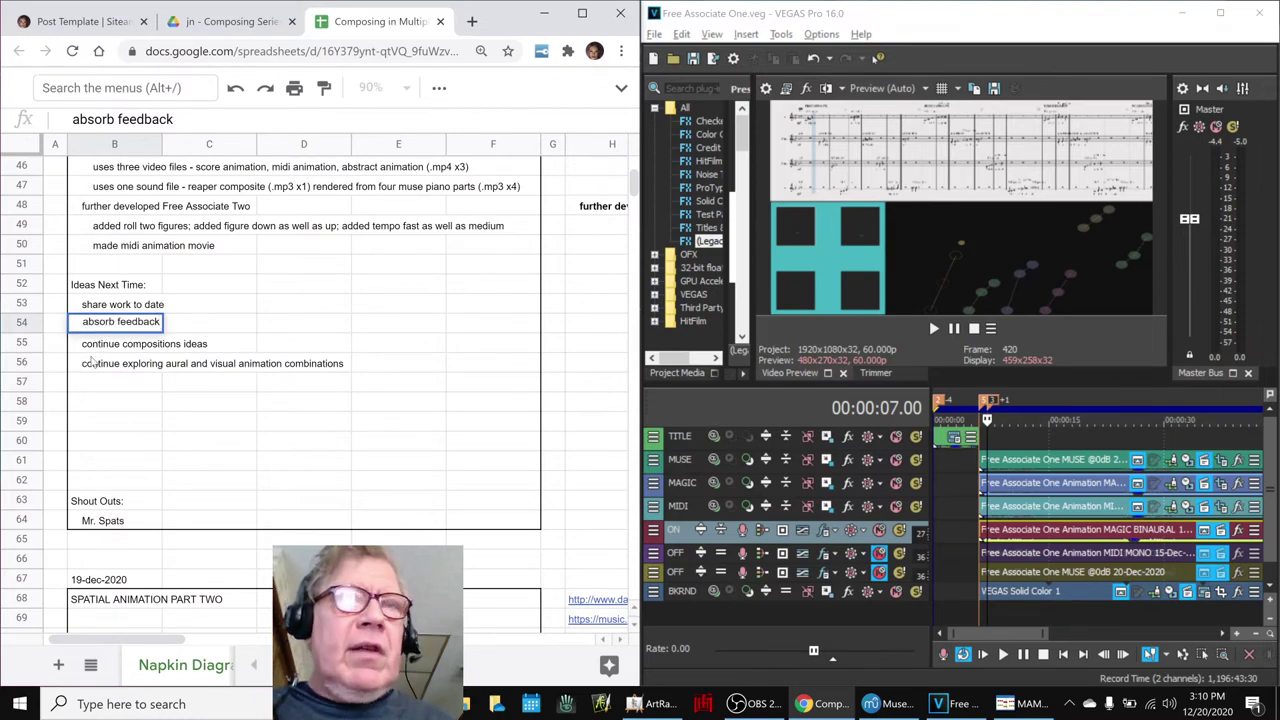
pyautogui.write('continue to')
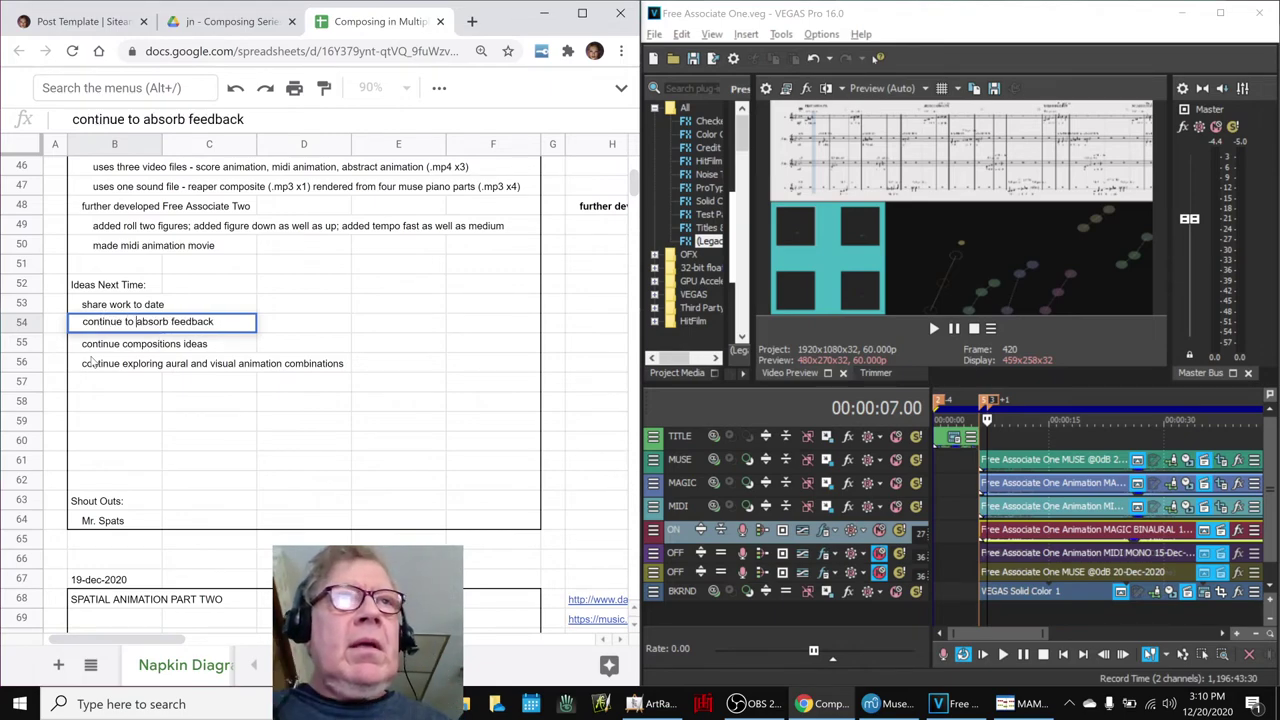
pyautogui.click(88, 364)
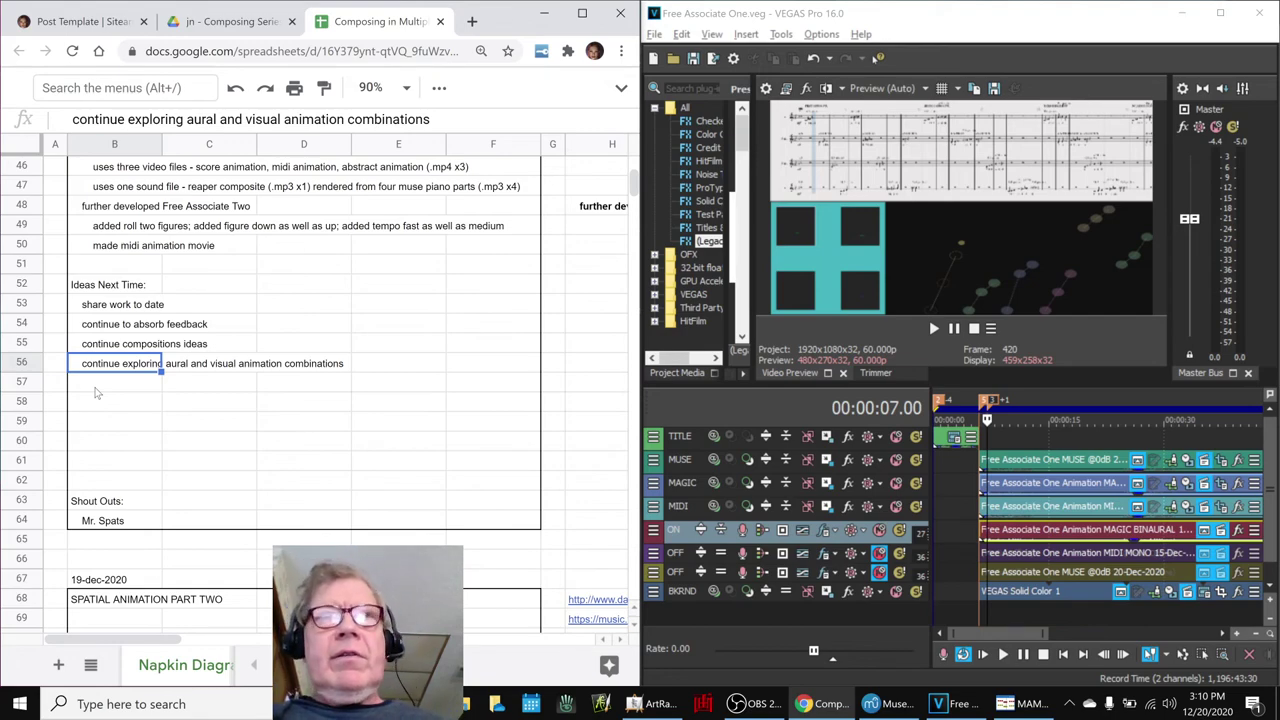
pyautogui.click(89, 520)
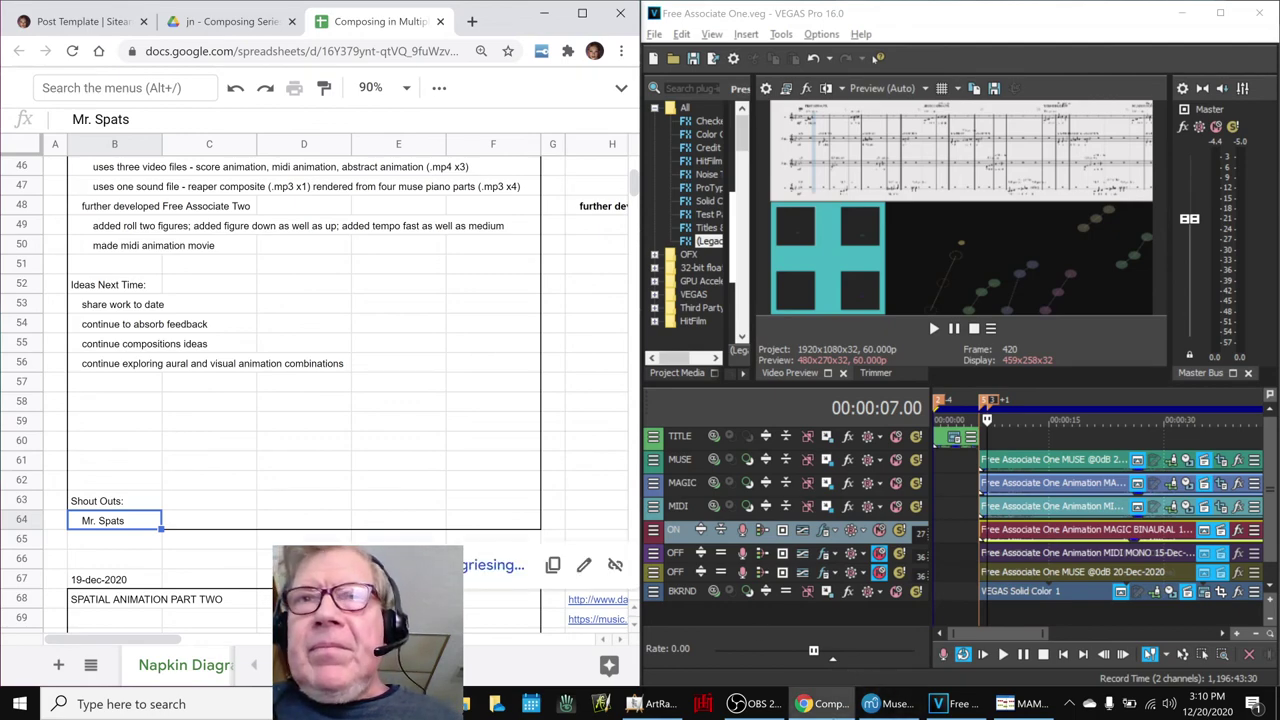
pyautogui.click(737, 705)
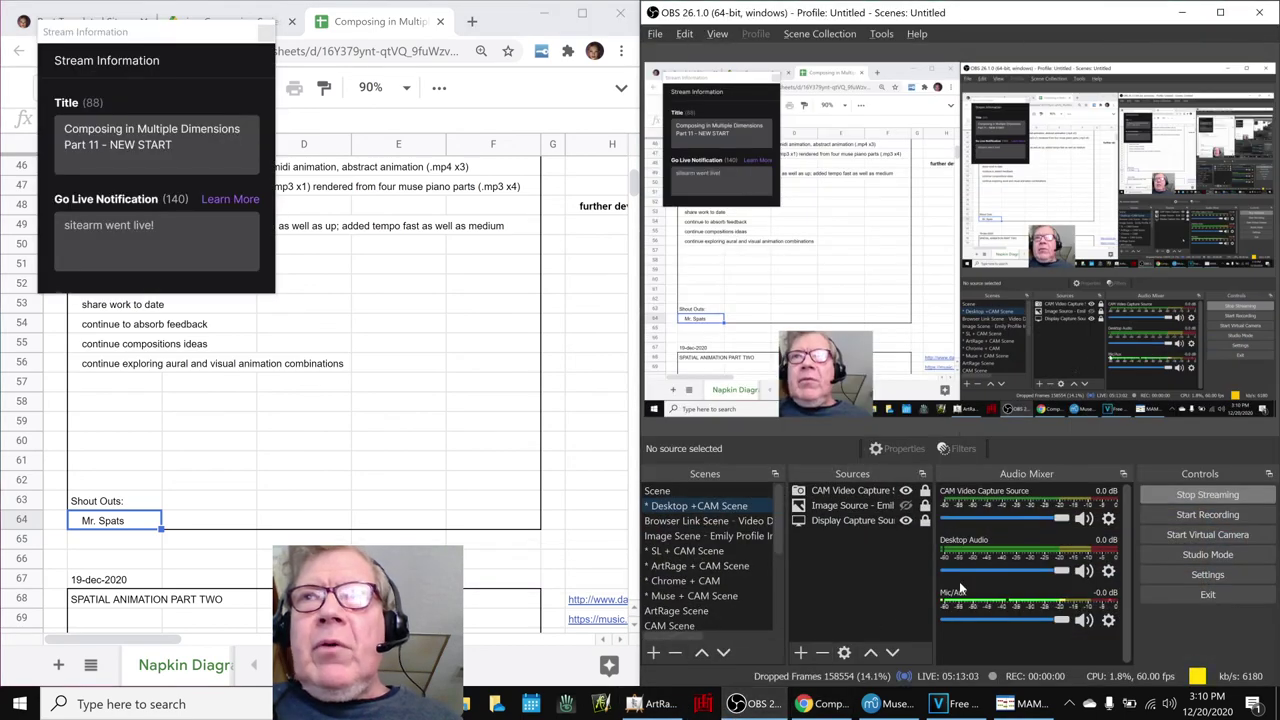